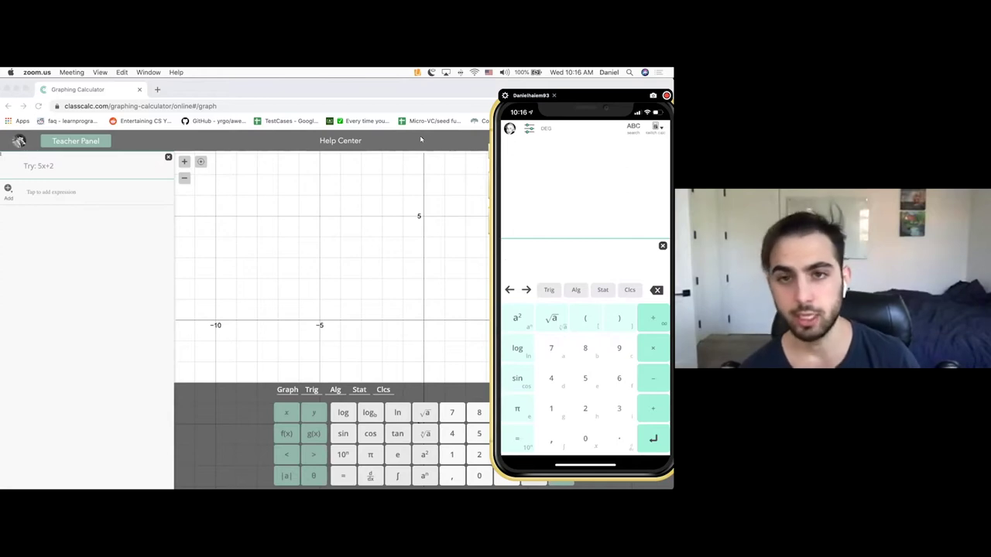
# Step: Move the Reflector phone mirror mostly off screen so the ClassCalc graphing calculator is fully visible
pyautogui.click(405, 244)
pyautogui.click(577, 142)
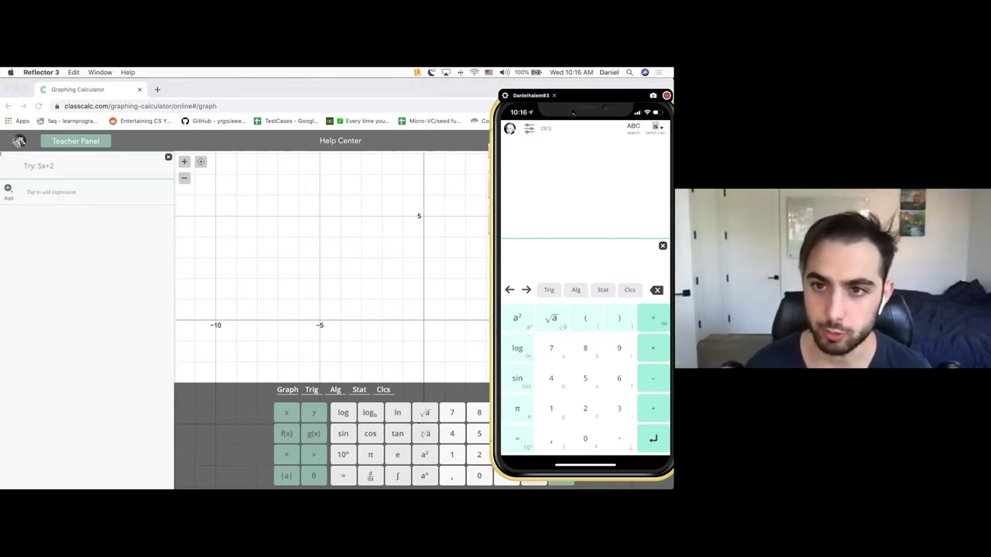
pyautogui.moveTo(573, 112); pyautogui.dragTo(441, 488)
# Step: Open app.classcalc.com in a new tab as Untitled Calc with the keypad collapsed
pyautogui.click(647, 378)
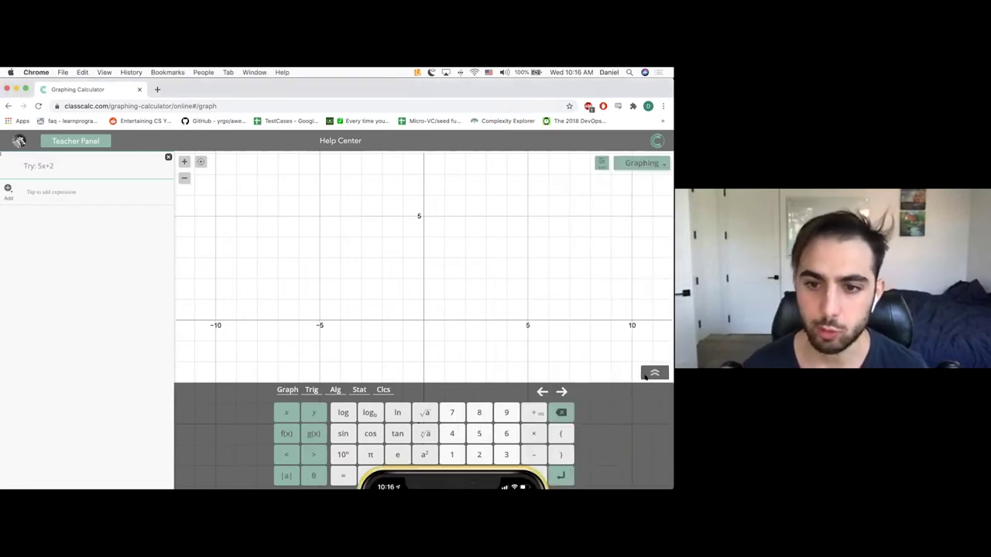
pyautogui.click(647, 378)
pyautogui.press('super+t')
pyautogui.write('ap')
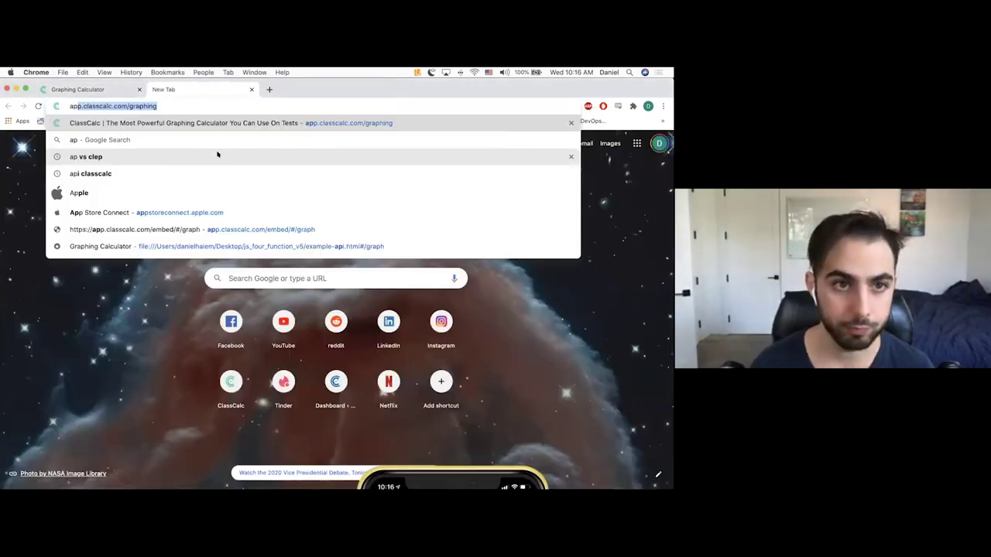
pyautogui.press('Return')
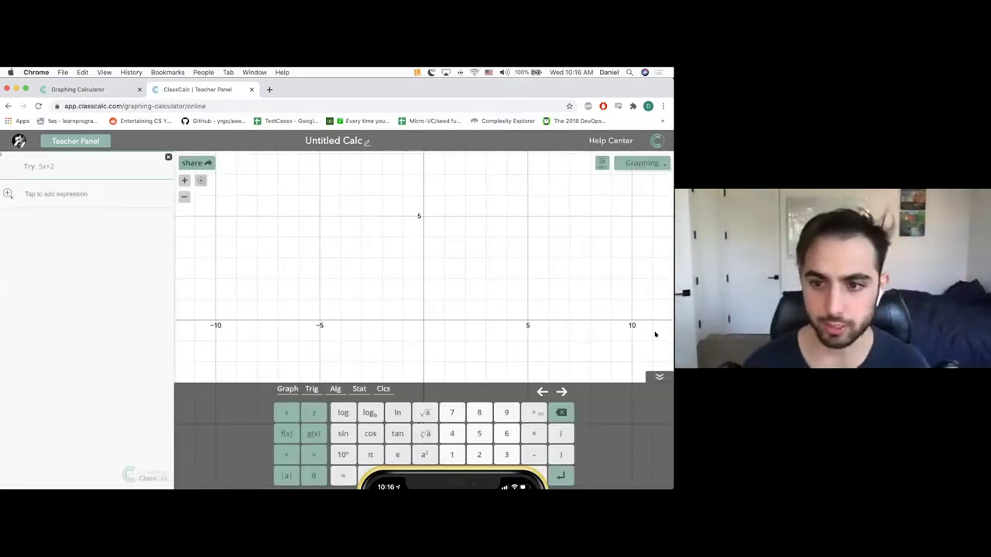
pyautogui.click(659, 377)
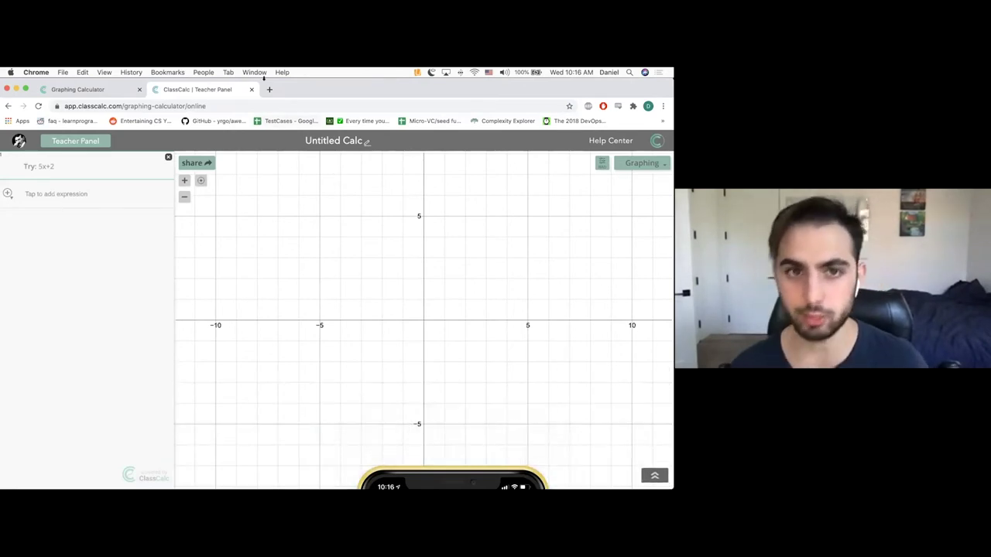
# Step: Open the 'Sample Data' Google Sheets spreadsheet in another new tab
pyautogui.click(270, 89)
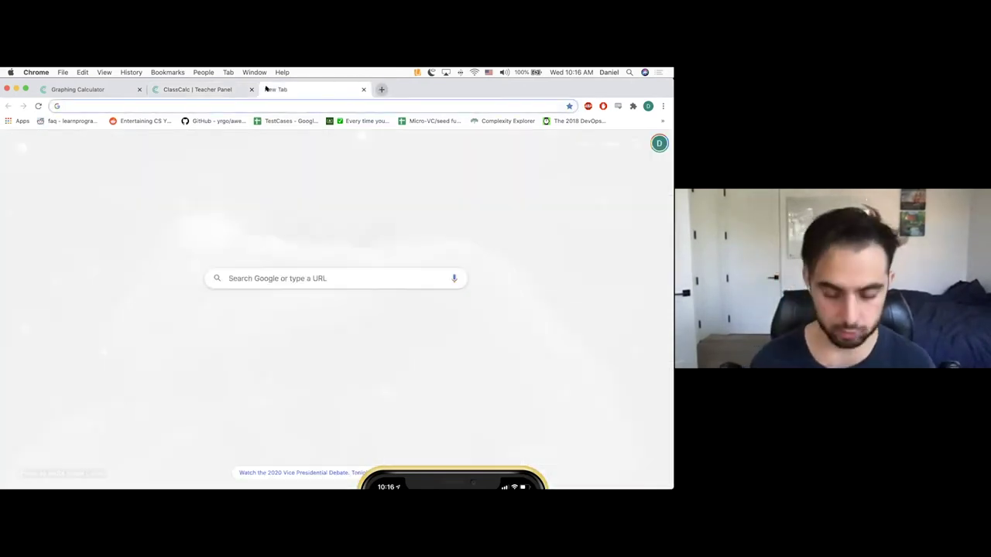
pyautogui.write('sample')
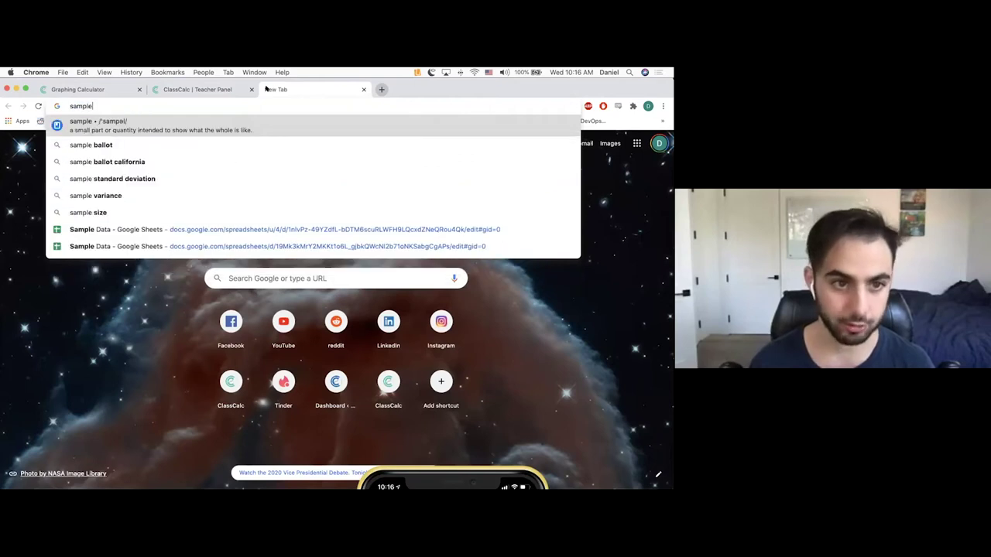
pyautogui.press('Down')
pyautogui.press('Down')
pyautogui.press('Down')
pyautogui.press('Down')
pyautogui.press('Down')
pyautogui.press('Down')
pyautogui.press('Return')
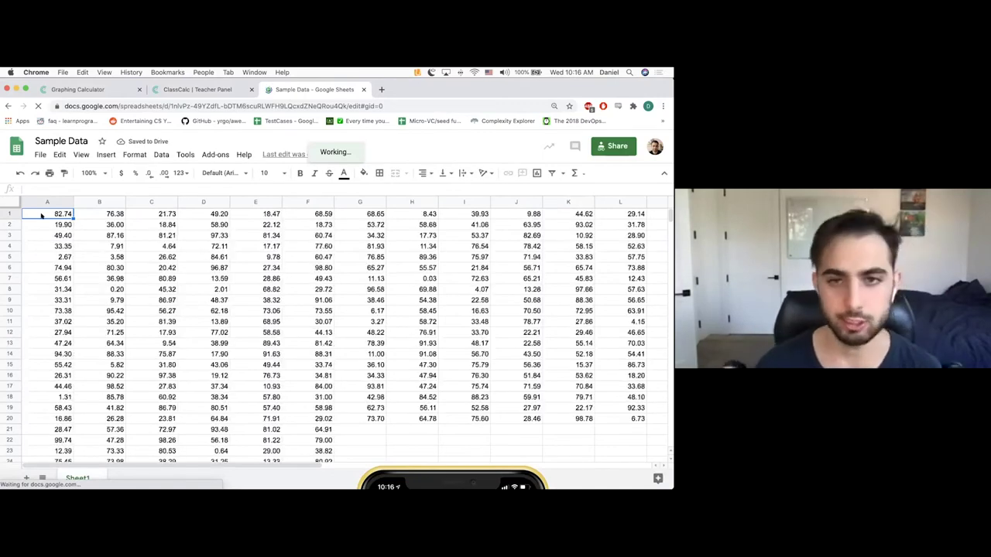
# Step: Select cells A1:B20 of the Sample Data sheet and copy them
pyautogui.scroll(-4, 90, 258)
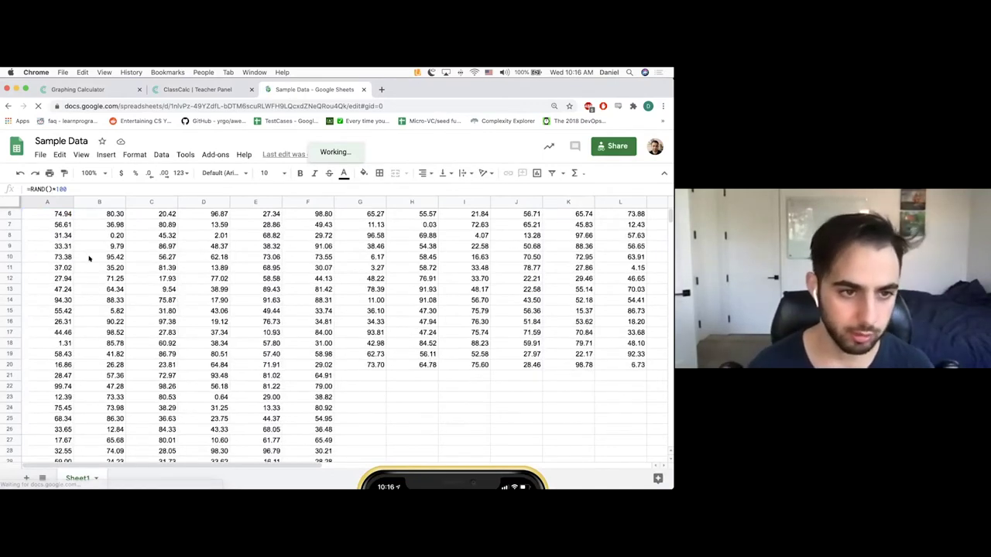
pyautogui.keyDown('shift'); pyautogui.click(100, 343); pyautogui.keyUp('shift')
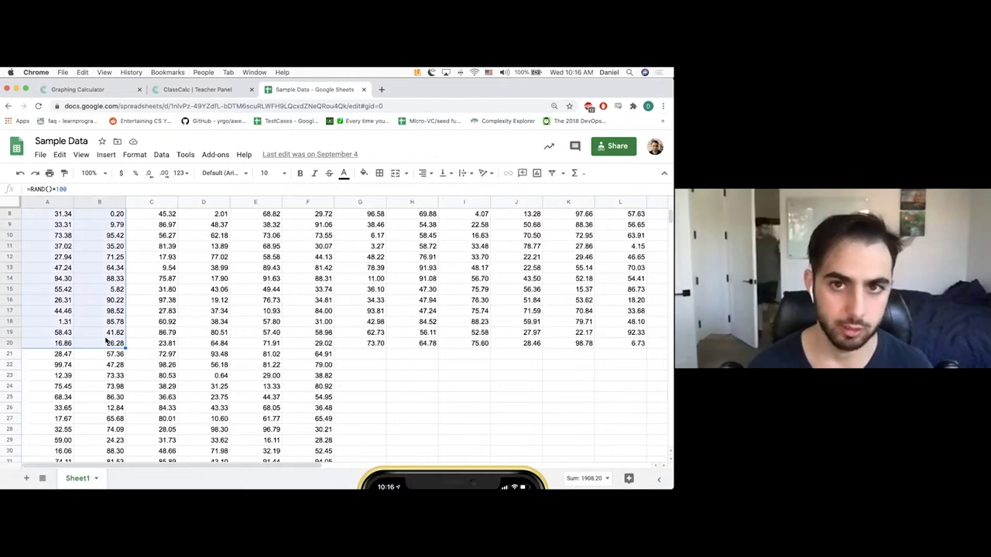
pyautogui.press('super+c')
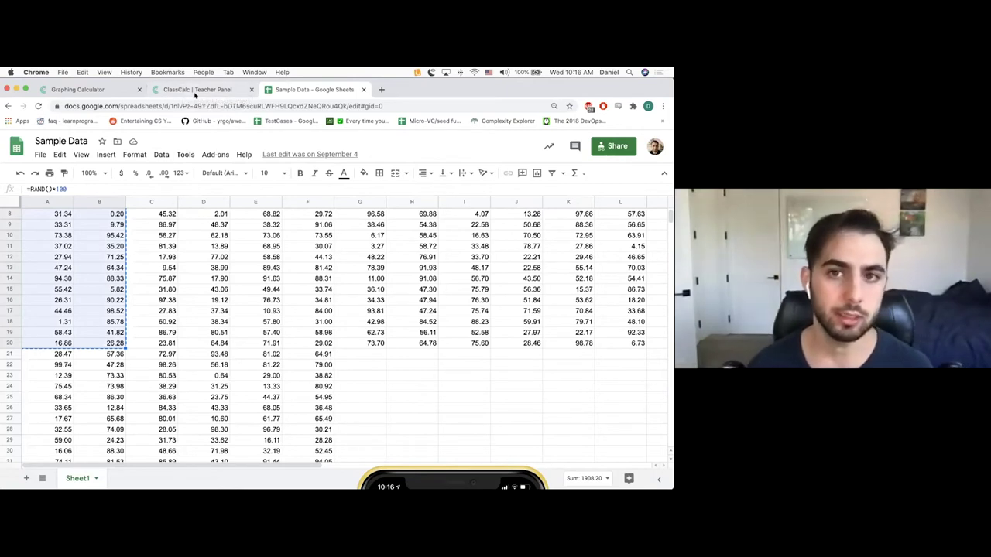
# Step: Paste the copied values into Untitled Calc as a 20-row x1/y1 table and open its share dialog
pyautogui.click(194, 91)
pyautogui.click(92, 169)
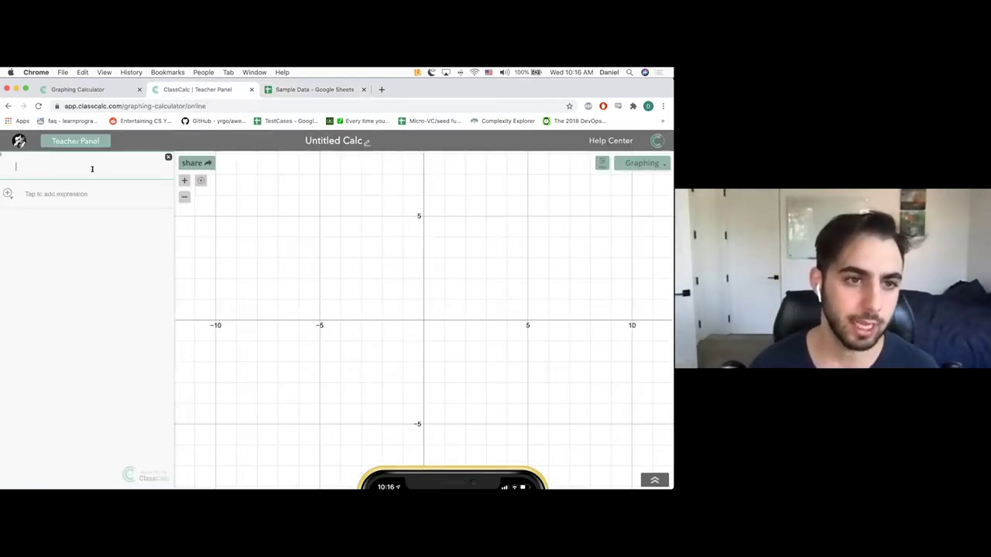
pyautogui.press('super+v')
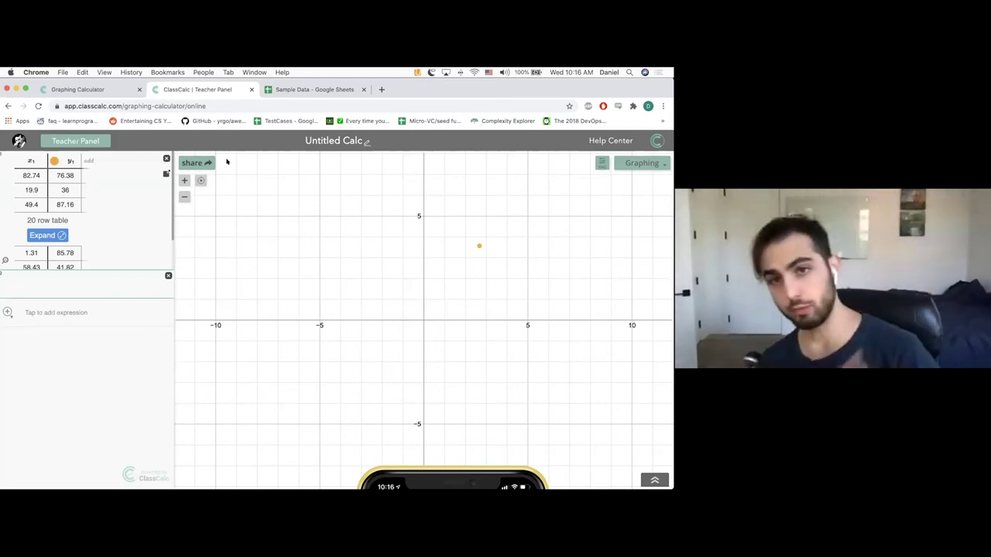
pyautogui.click(198, 163)
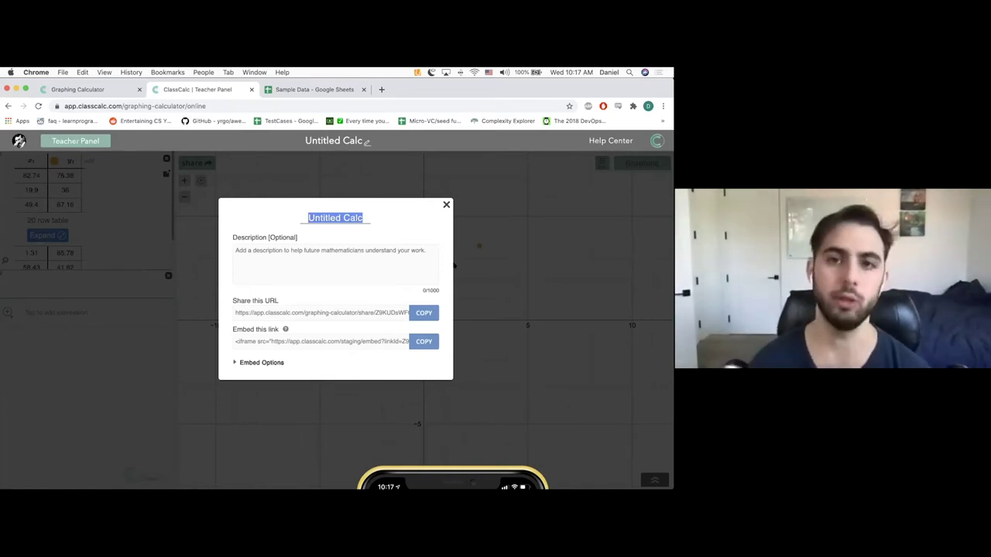
# Step: Close the share dialog and enter linreg(x1, y1) to fit ŷ = 0.544539x + 28.46014
pyautogui.click(446, 205)
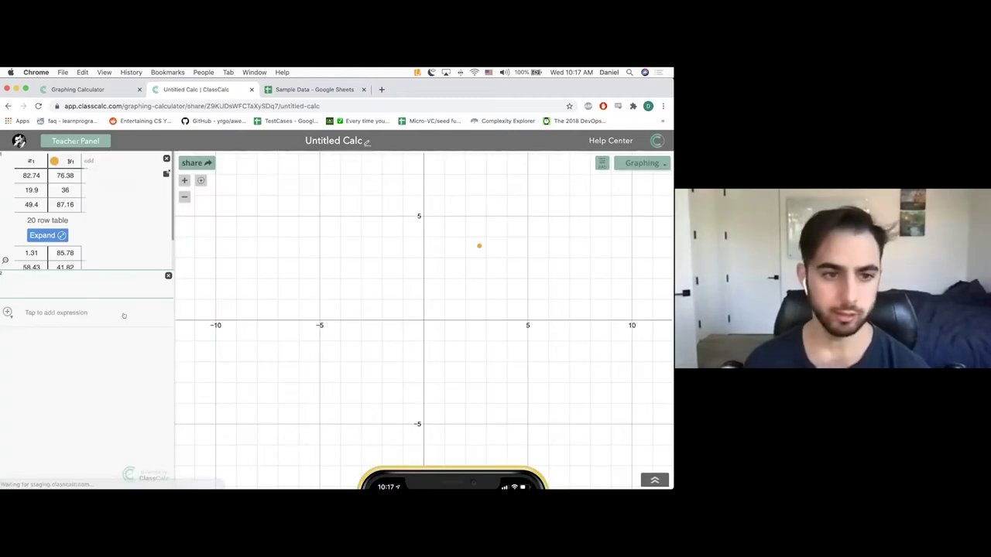
pyautogui.write('linreg(')
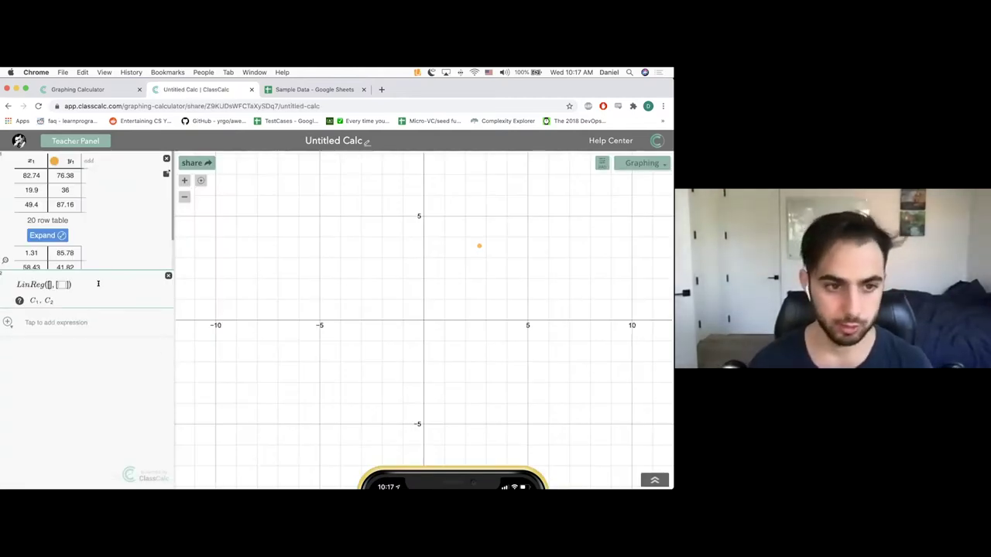
pyautogui.write('x1')
pyautogui.press('Right')
pyautogui.press('Right')
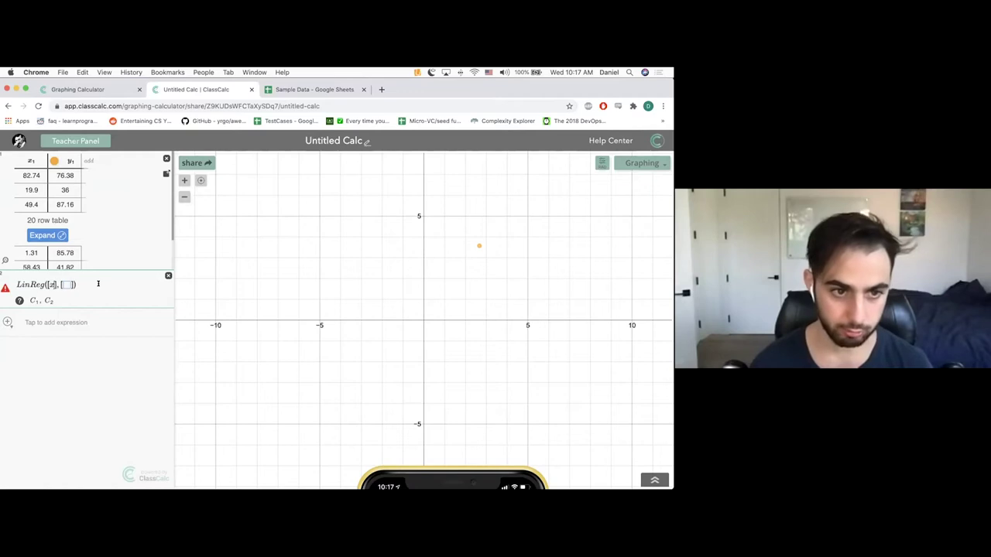
pyautogui.write('y1')
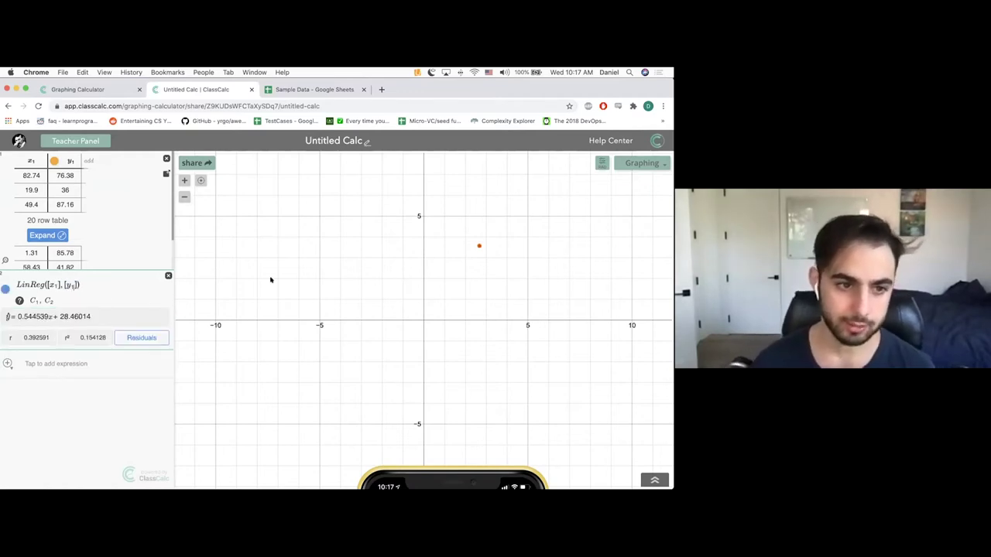
# Step: Zoom out and pan to frame the scatter points and regression line, then reopen and close sharing
pyautogui.scroll(-10, 270, 279)
pyautogui.moveTo(250, 246); pyautogui.dragTo(333, 325)
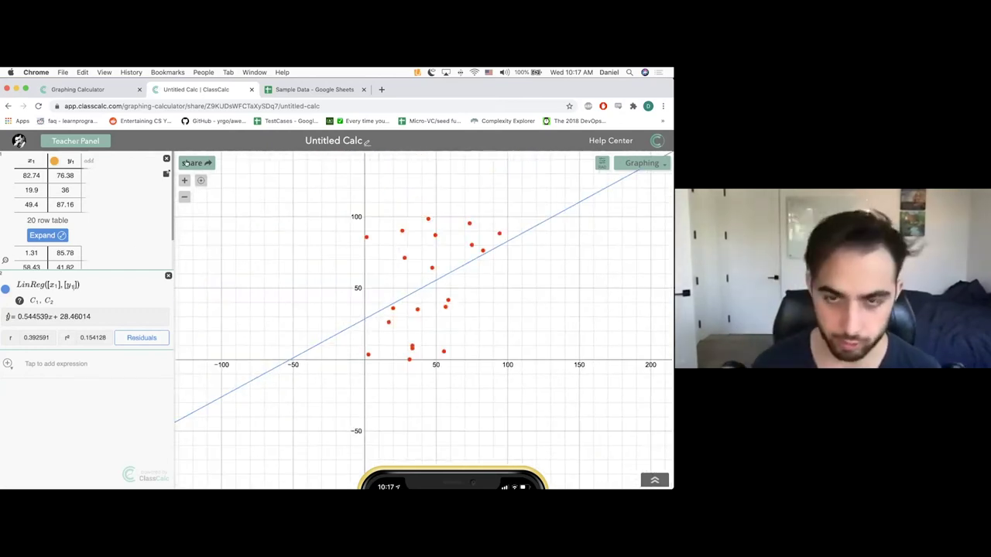
pyautogui.moveTo(377, 272); pyautogui.dragTo(402, 243)
pyautogui.click(199, 162)
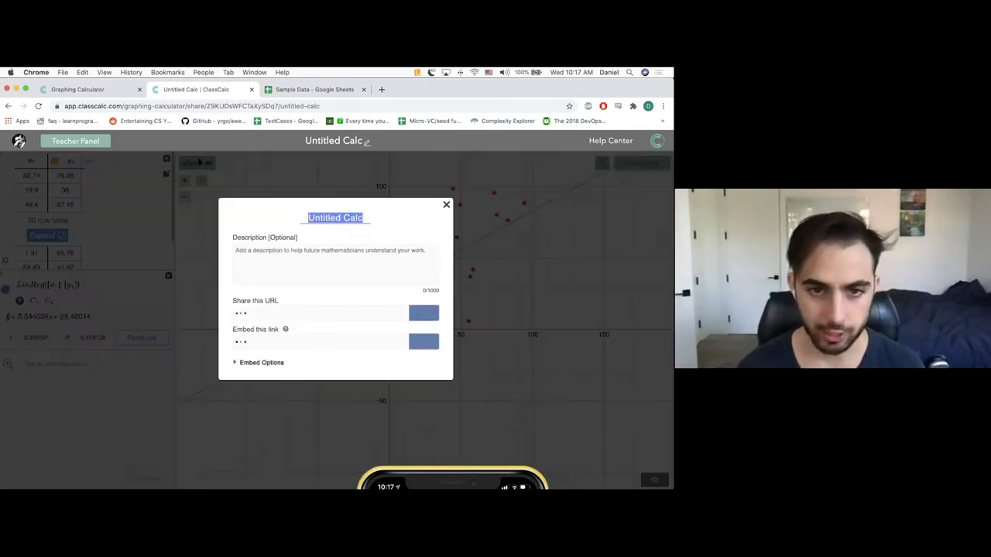
pyautogui.click(444, 205)
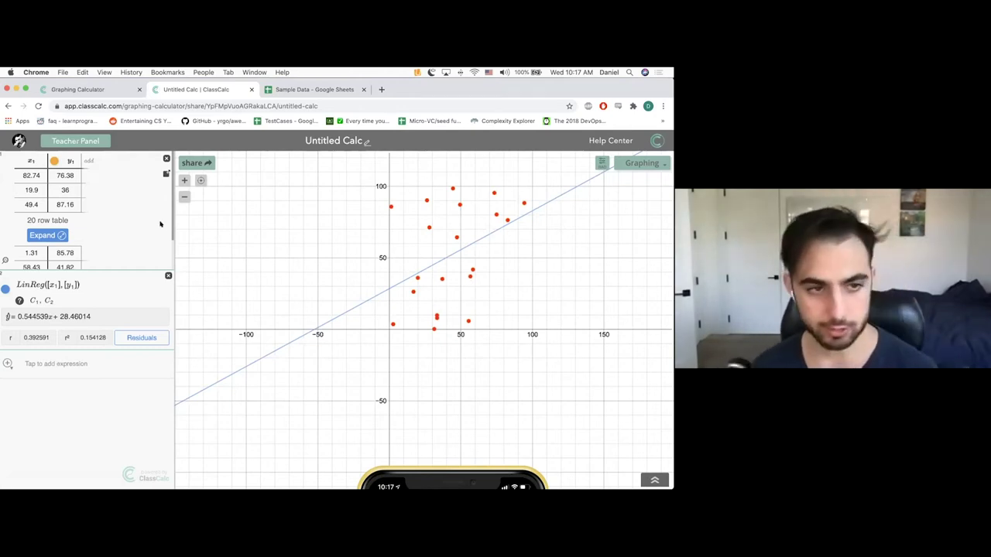
# Step: Bring the phone mirror back into view, open its side menu, and cancel a log out
pyautogui.moveTo(488, 486)
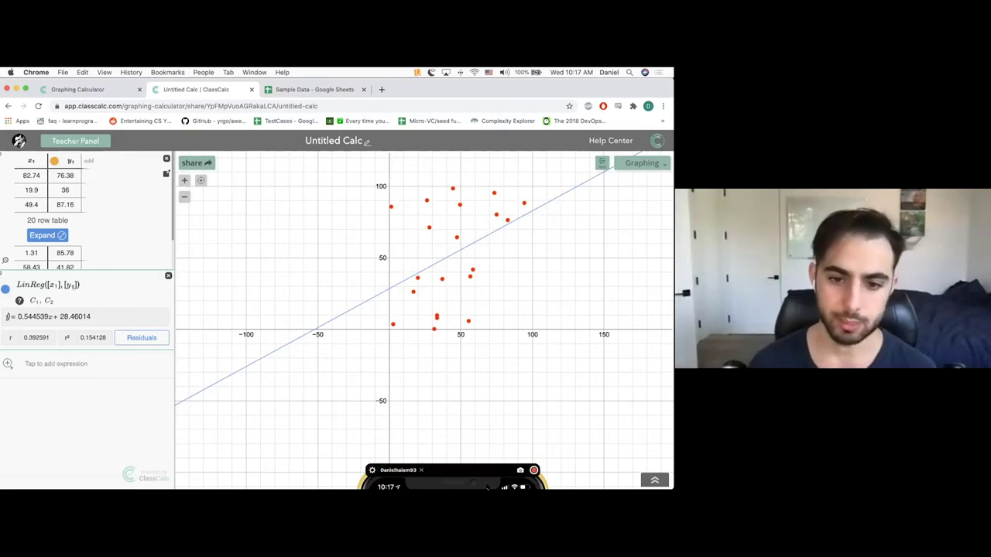
pyautogui.moveTo(465, 470); pyautogui.dragTo(579, 119)
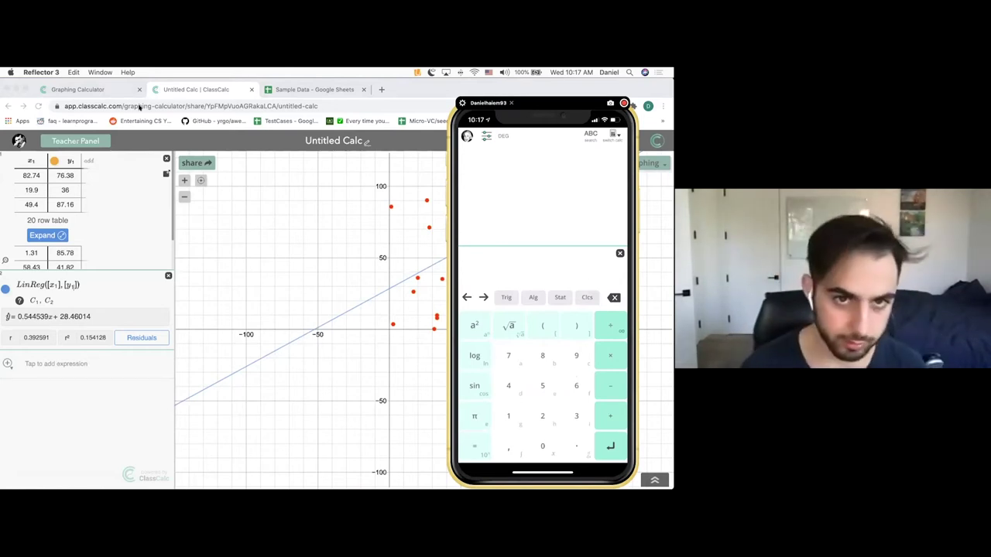
pyautogui.click(92, 92)
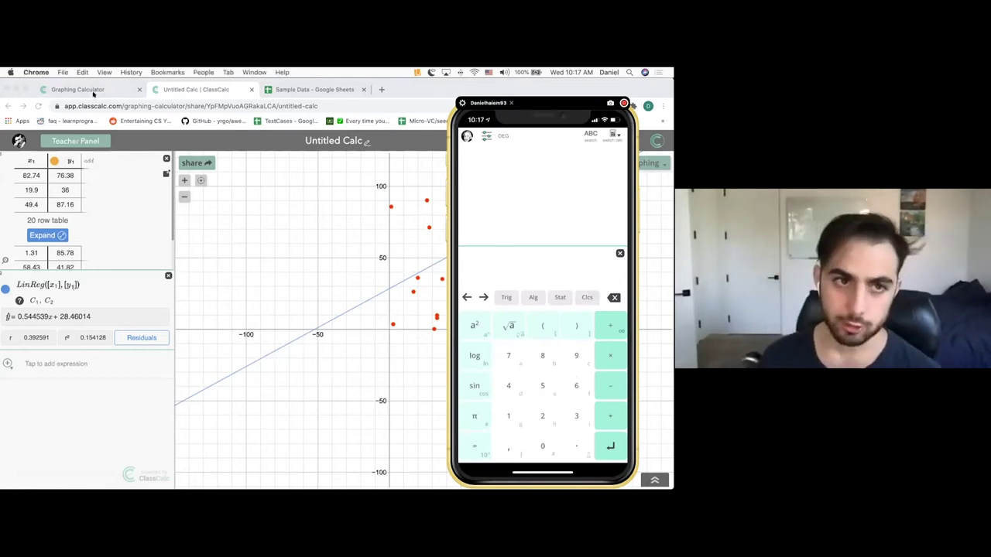
pyautogui.click(528, 158)
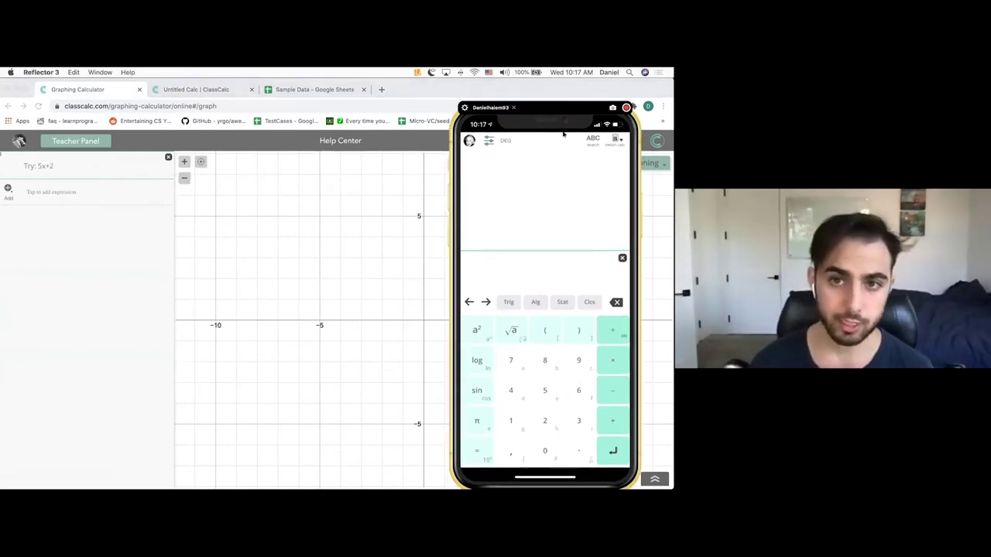
pyautogui.moveTo(564, 134); pyautogui.dragTo(570, 140)
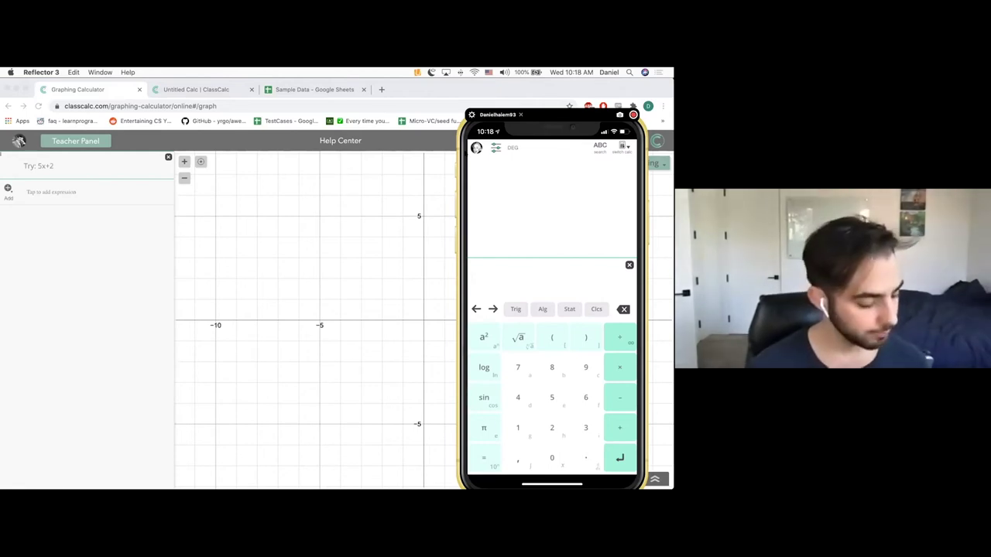
pyautogui.click(476, 147)
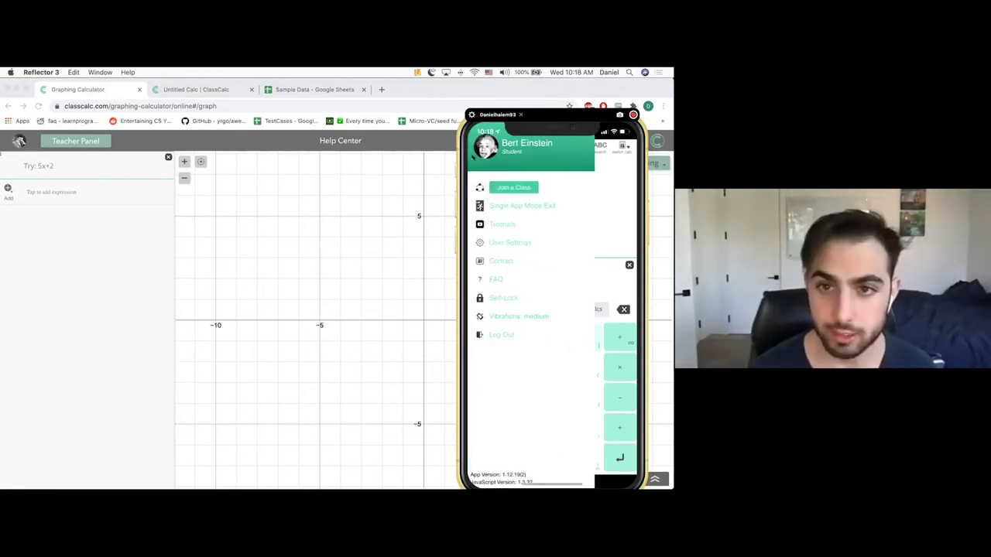
pyautogui.click(501, 335)
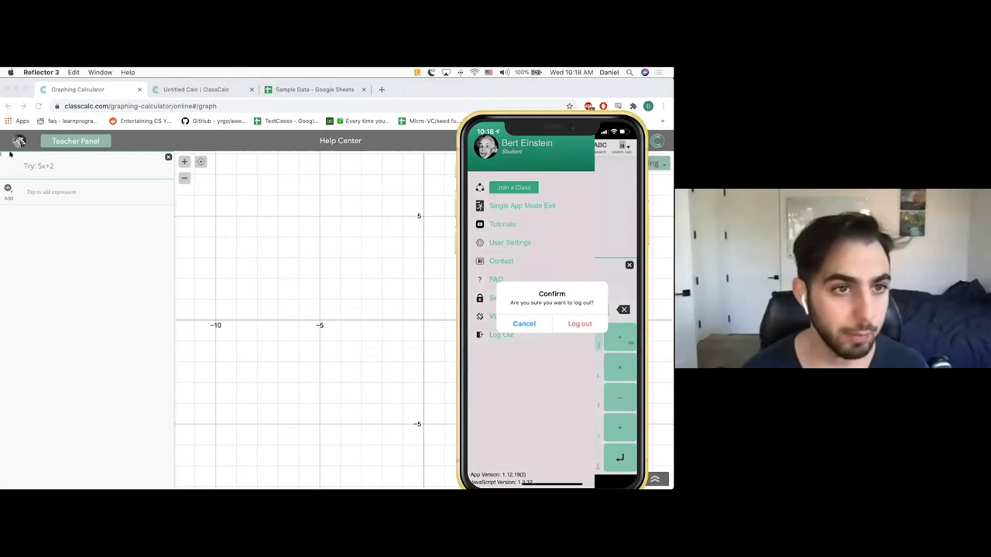
pyautogui.click(524, 324)
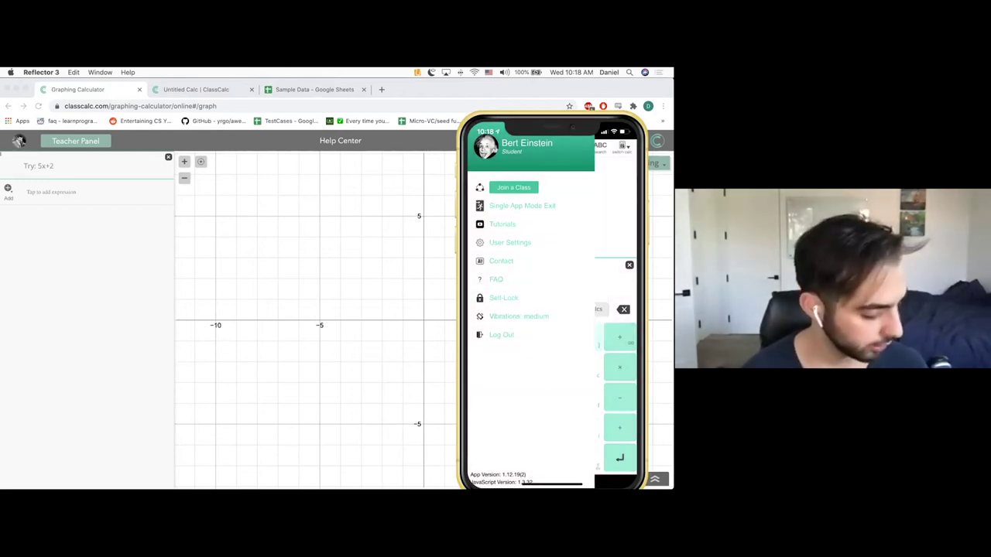
# Step: Open the Teacher Panel from the account menu to list Physics 101 and Stats 101 classrooms
pyautogui.click(53, 287)
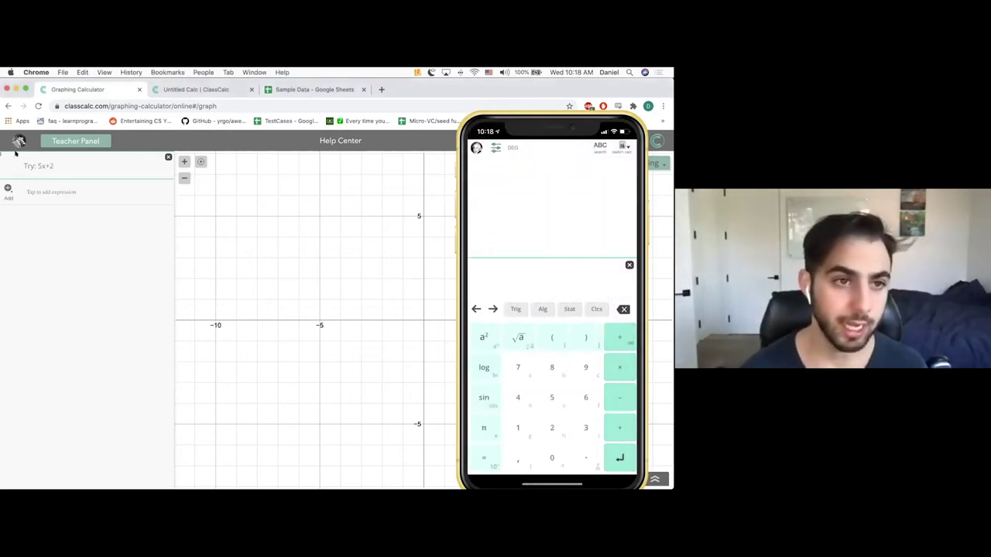
pyautogui.click(19, 141)
pyautogui.click(18, 141)
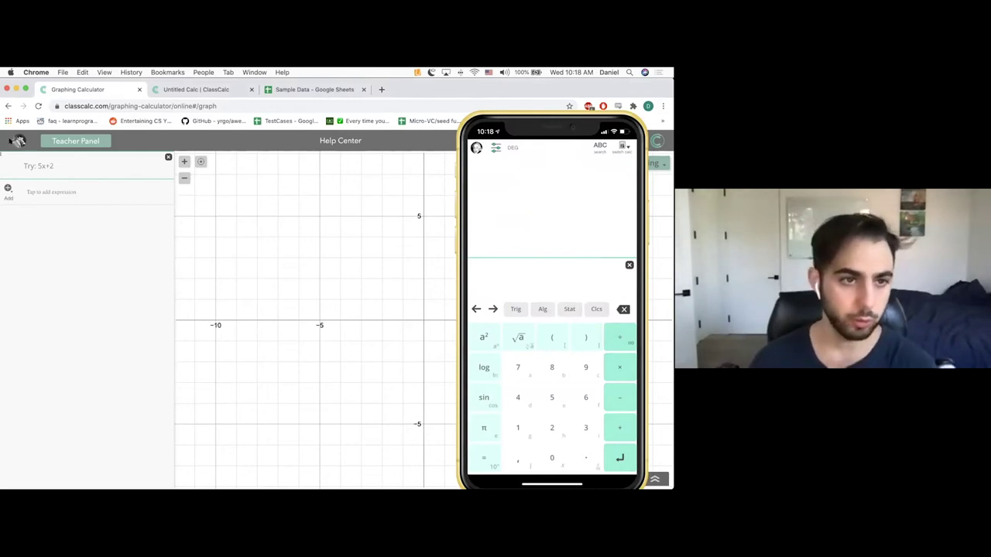
pyautogui.click(19, 141)
pyautogui.click(22, 140)
pyautogui.click(72, 138)
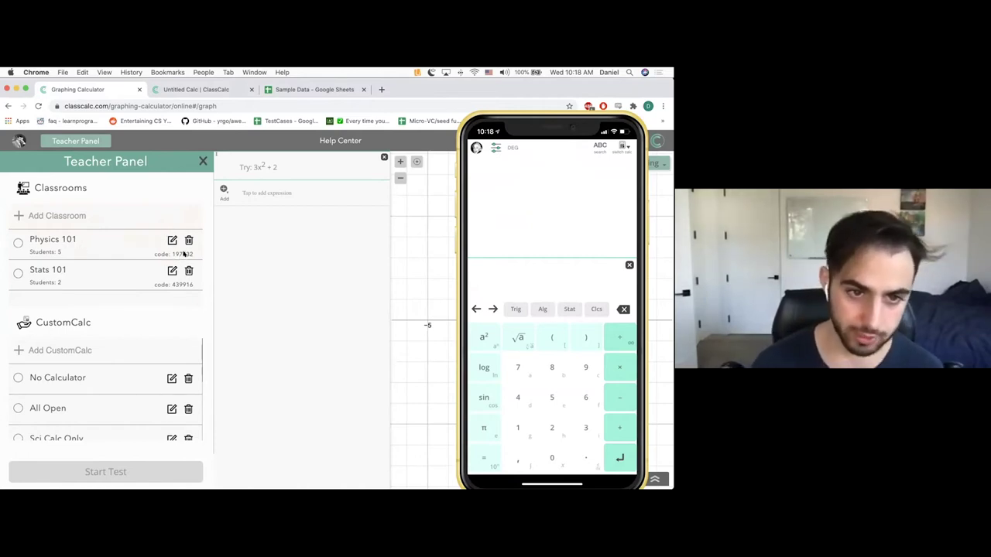
# Step: Review the Physics 101 roster and start a test for that class
pyautogui.click(178, 248)
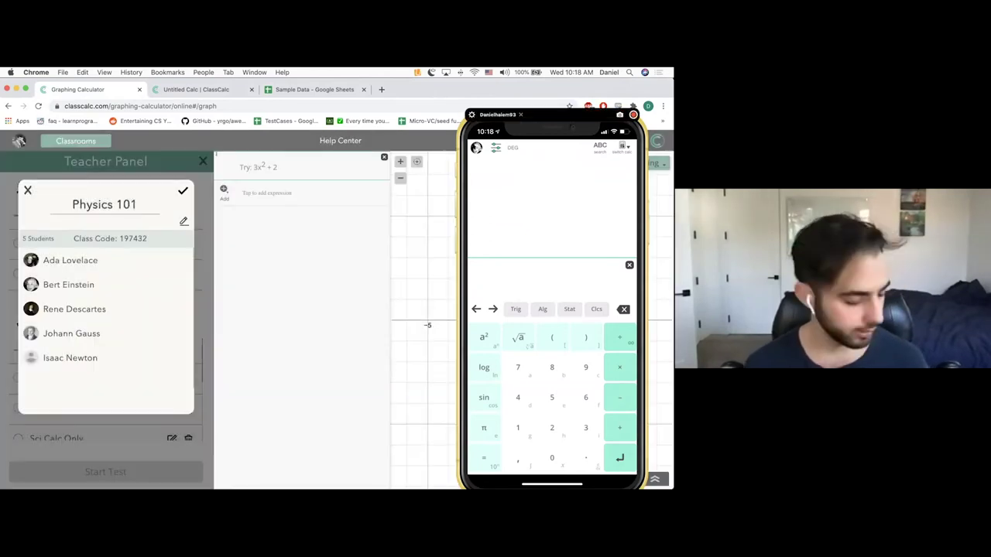
pyautogui.click(496, 148)
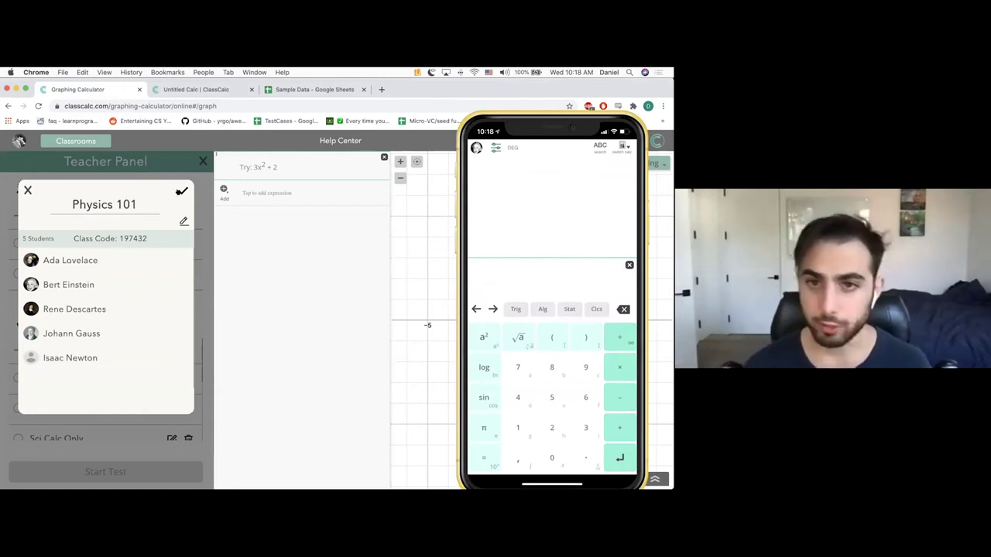
pyautogui.click(182, 192)
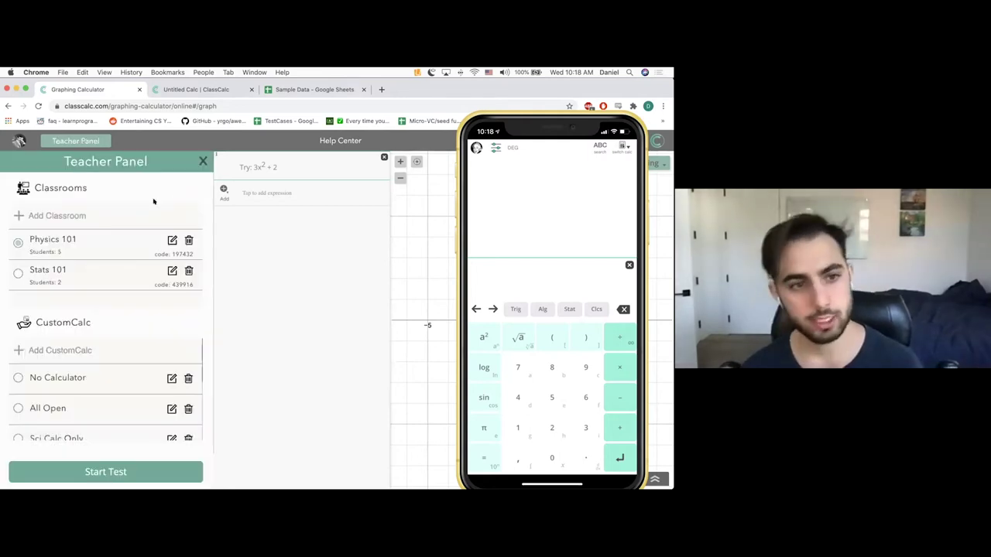
pyautogui.click(87, 474)
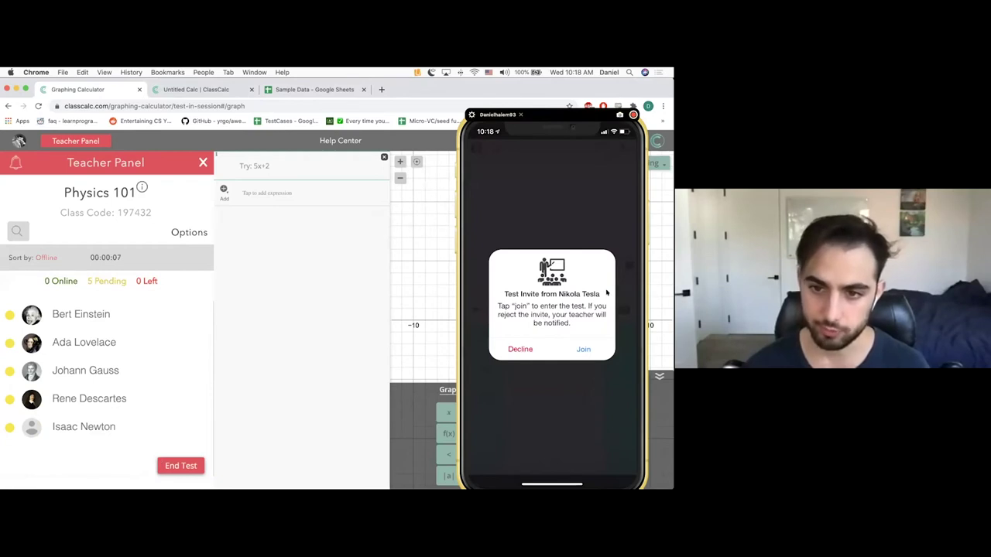
# Step: On the phone, join the Physics 101 test and allow the app to self-lock
pyautogui.click(585, 355)
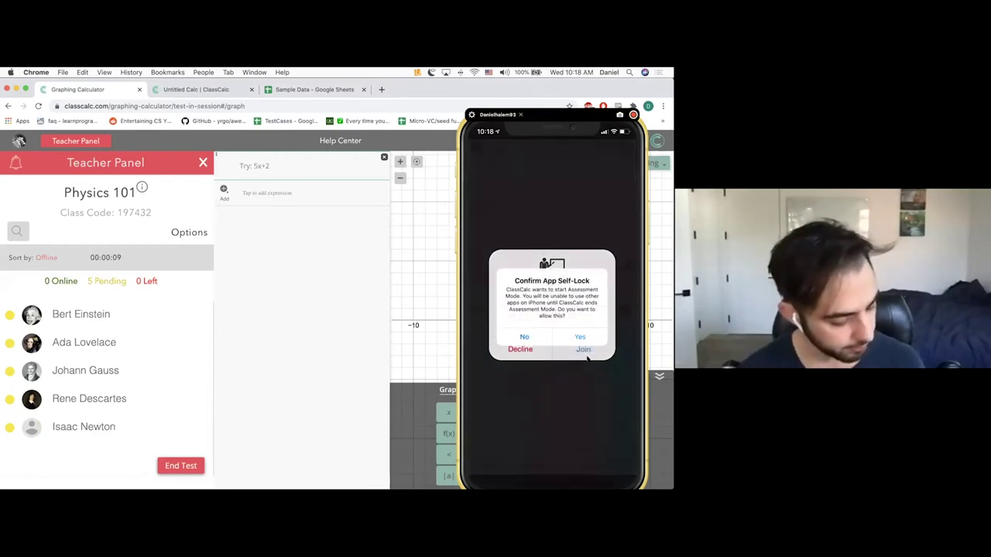
pyautogui.click(587, 354)
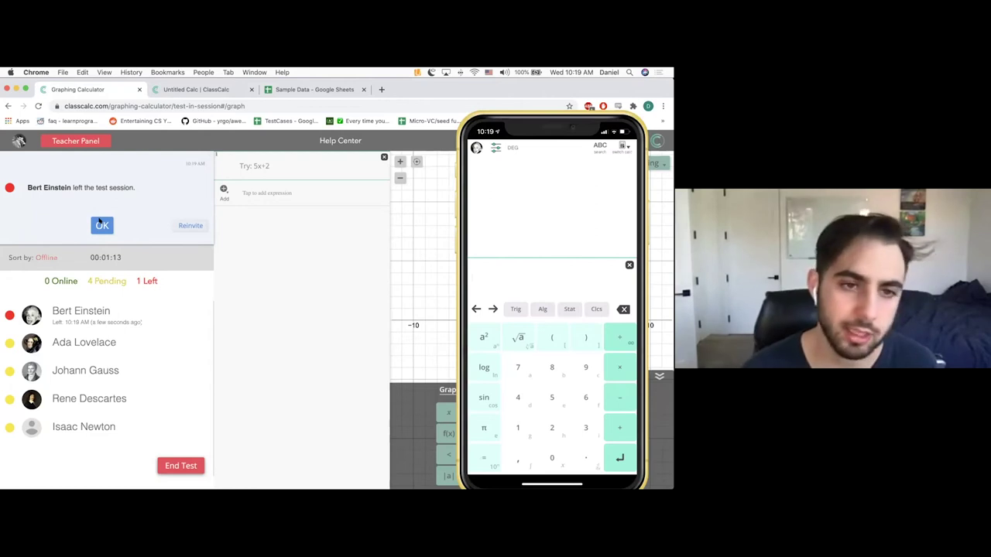
# Step: Dismiss the student-left notice, end the Physics 101 test, and close the phone mirror window
pyautogui.click(101, 224)
pyautogui.click(178, 468)
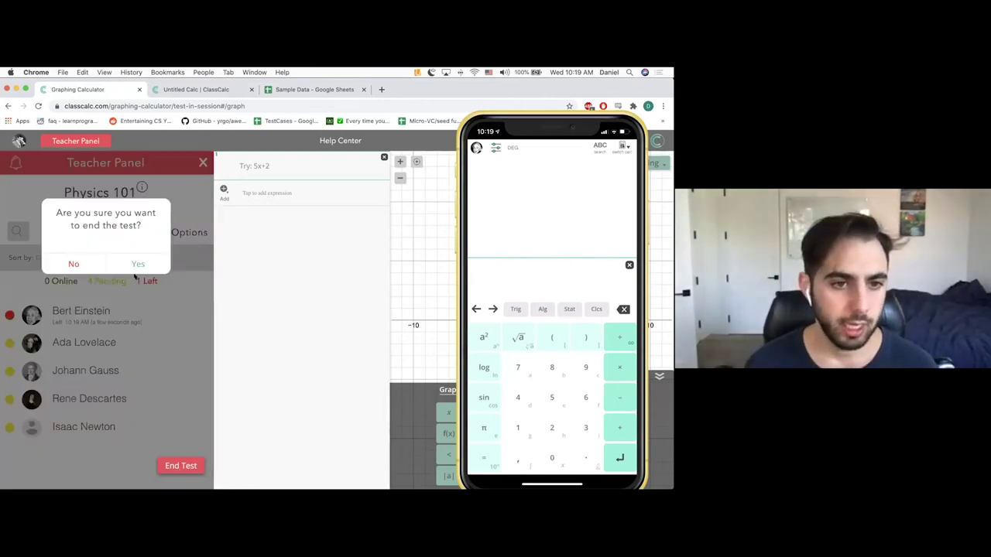
pyautogui.click(137, 267)
pyautogui.click(132, 275)
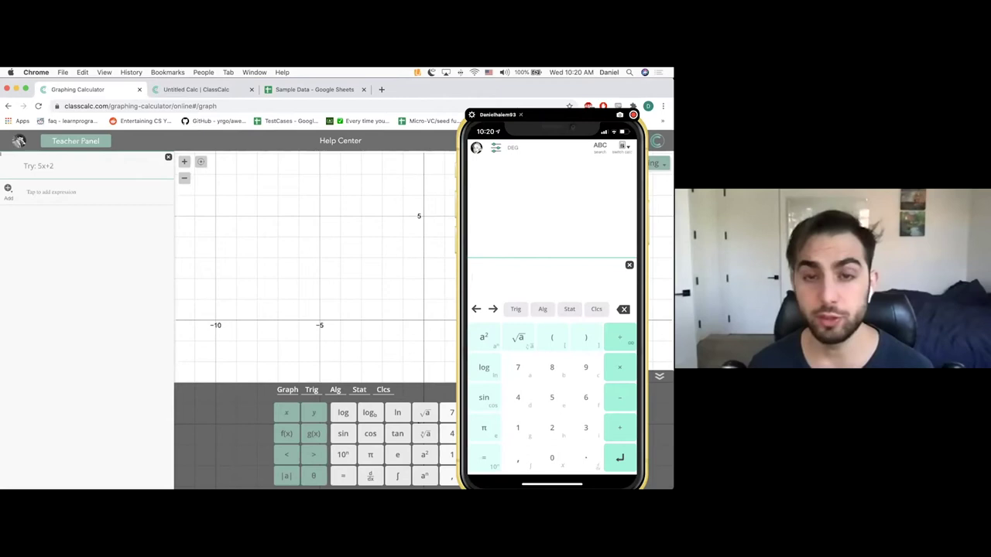
pyautogui.click(472, 114)
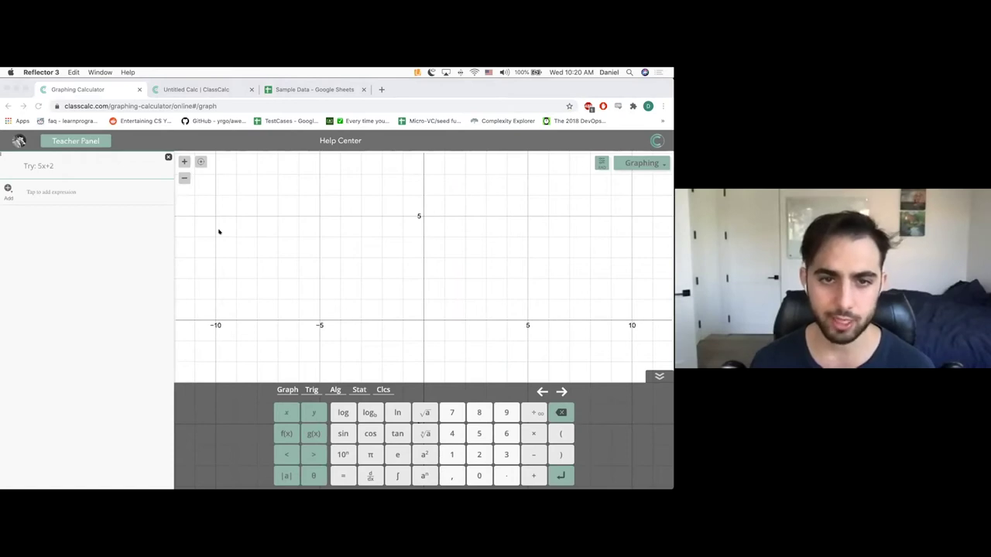
pyautogui.click(197, 89)
# Step: Go to classcalc.com/graphing in the address bar
pyautogui.click(132, 90)
pyautogui.click(126, 105)
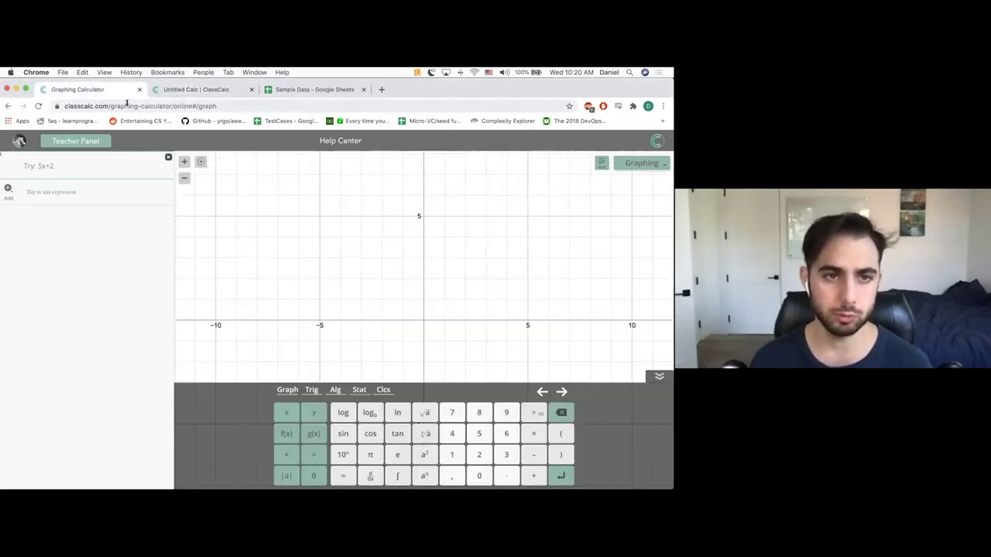
pyautogui.write('classcalc.com/graphing')
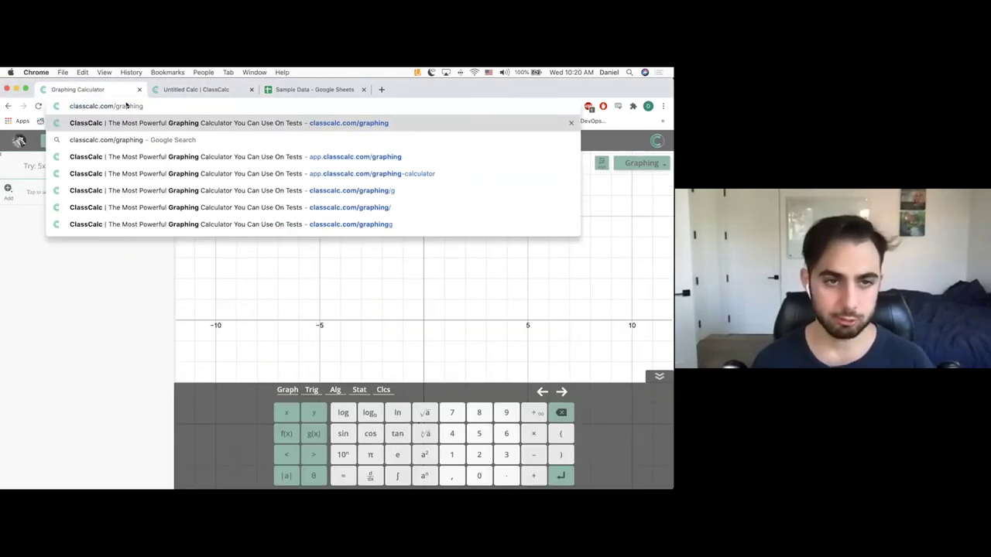
pyautogui.press('Return')
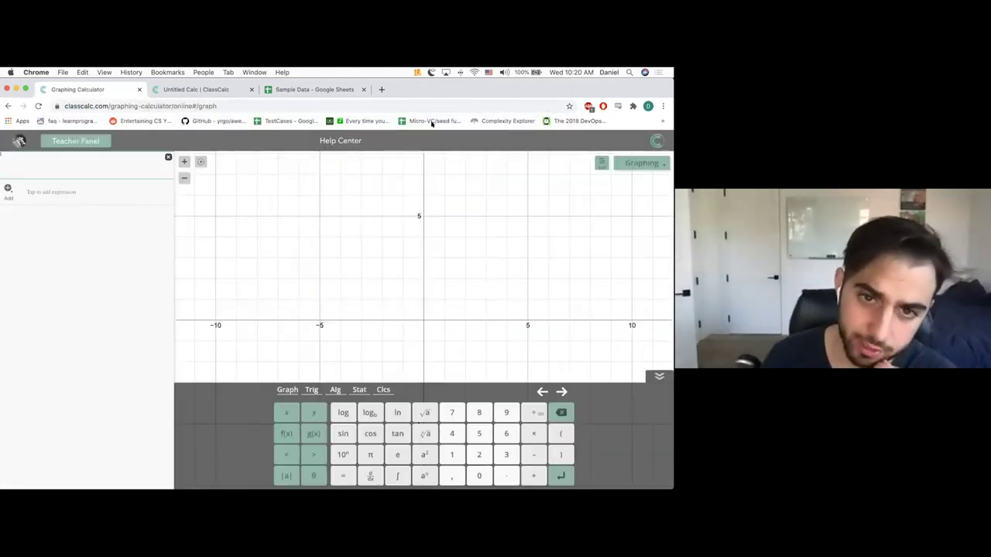
# Step: Open the full Video Tutorials library from the Help Center and browse it
pyautogui.moveTo(339, 140)
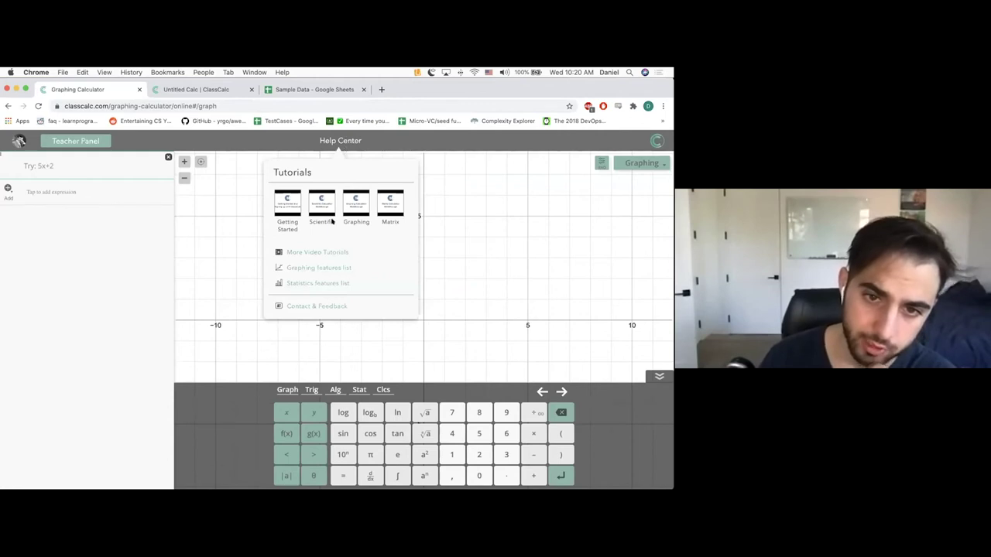
pyautogui.click(300, 253)
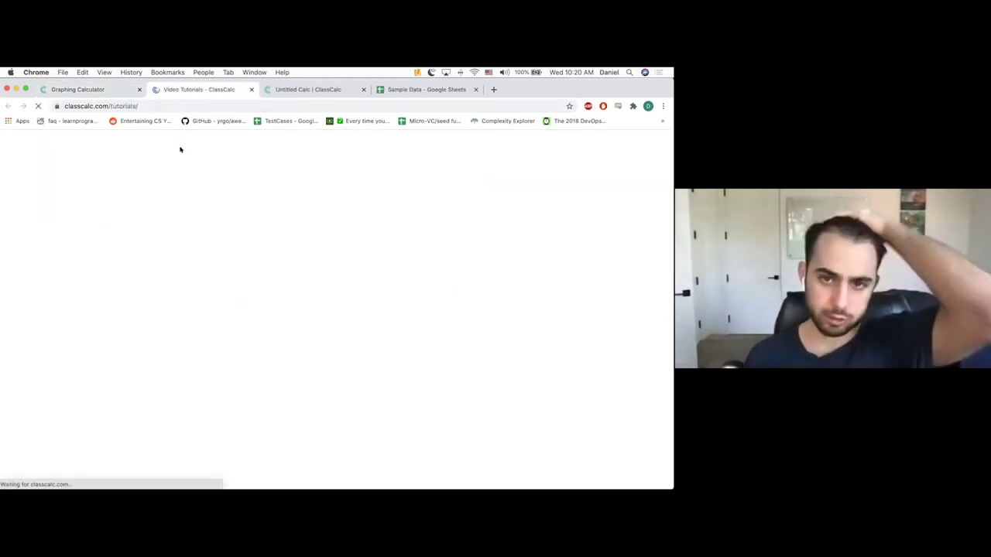
pyautogui.scroll(-2, 149, 244)
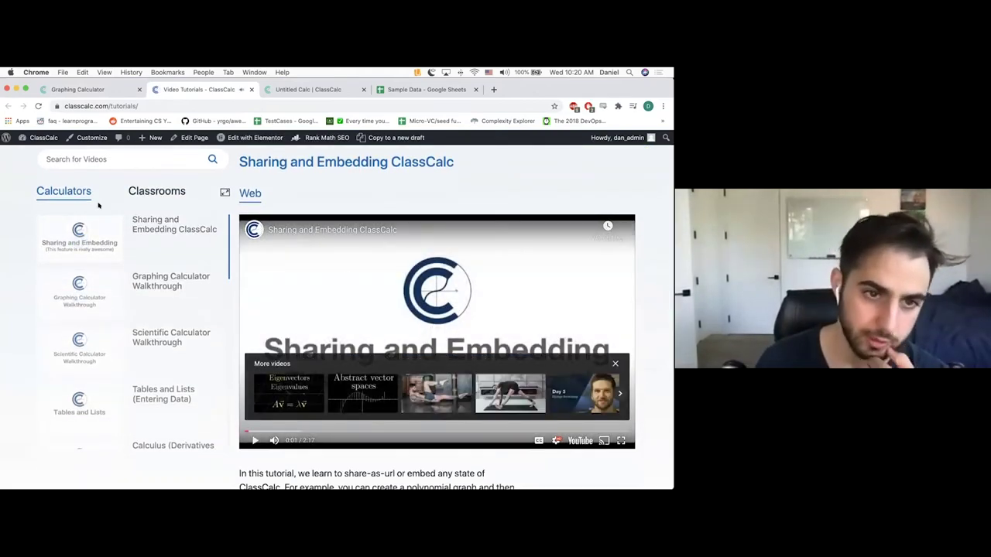
pyautogui.scroll(-1, 96, 233)
pyautogui.scroll(1, 97, 233)
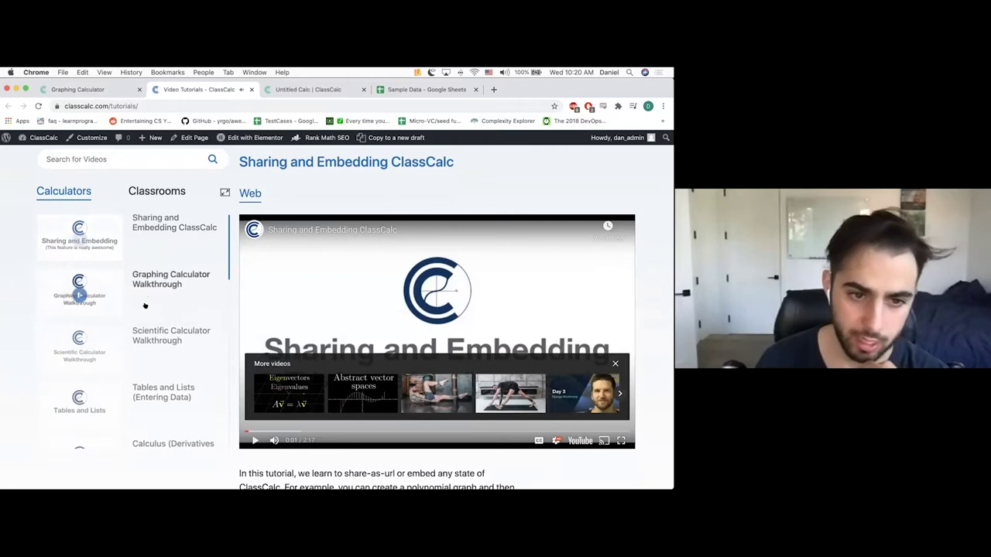
pyautogui.scroll(-3, 145, 279)
pyautogui.scroll(-3, 145, 306)
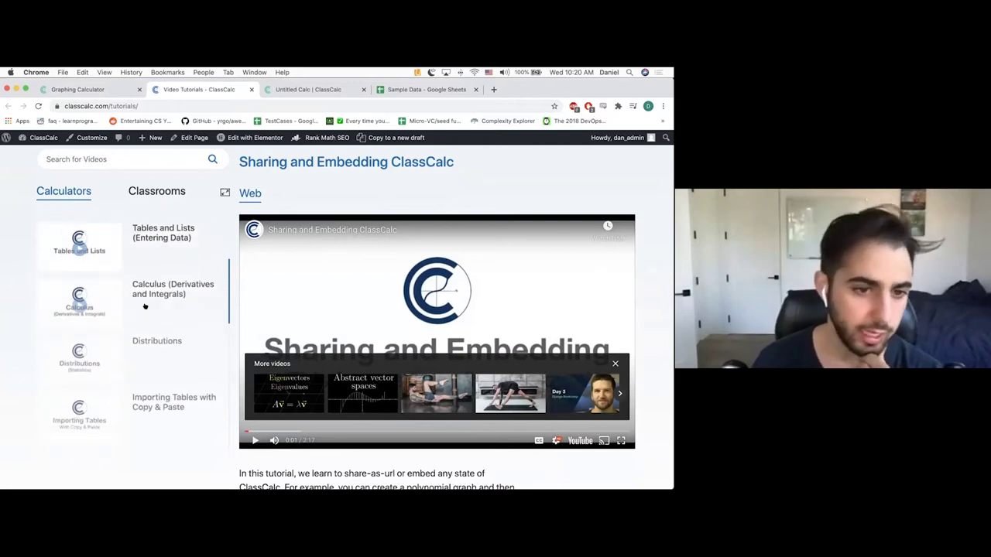
pyautogui.scroll(1, 145, 306)
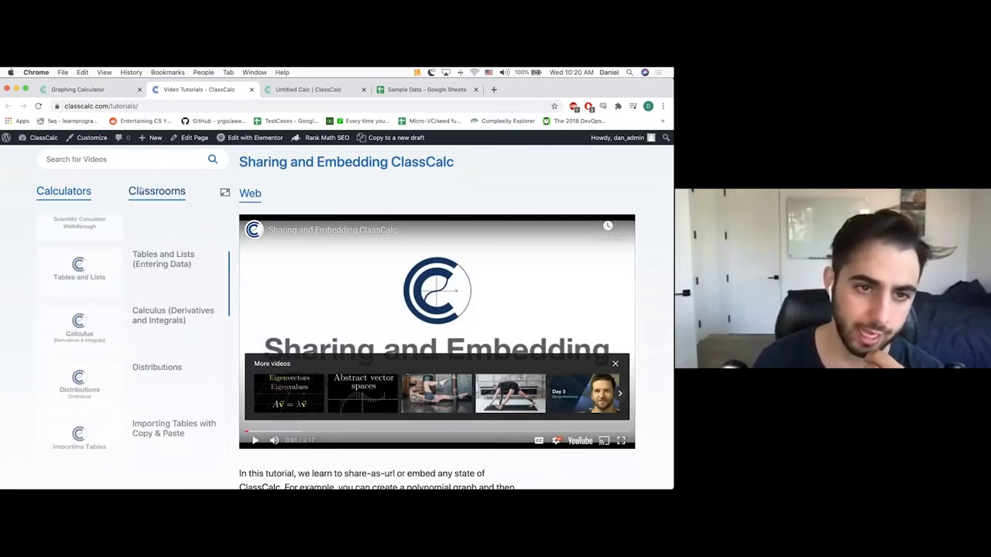
# Step: Show the Classrooms tutorials beside the Sharing and Embedding ClassCalc video
pyautogui.click(148, 191)
pyautogui.scroll(4, 138, 254)
pyautogui.scroll(-5, 138, 255)
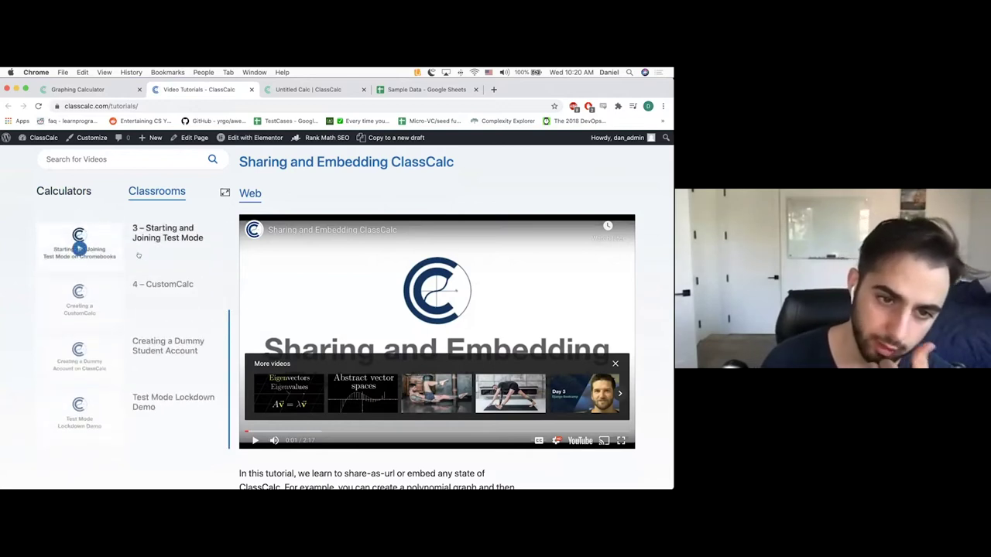
pyautogui.scroll(5, 138, 254)
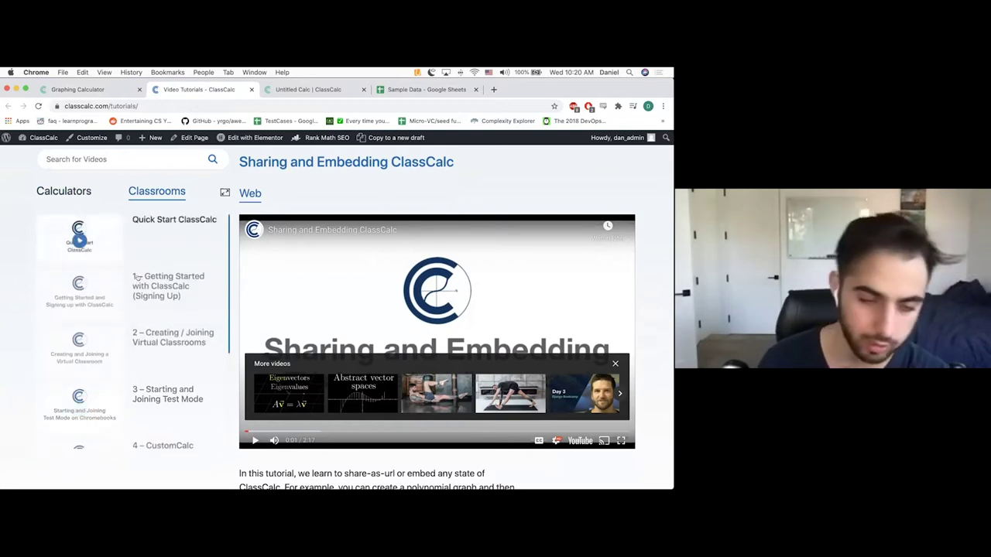
pyautogui.scroll(1, 124, 240)
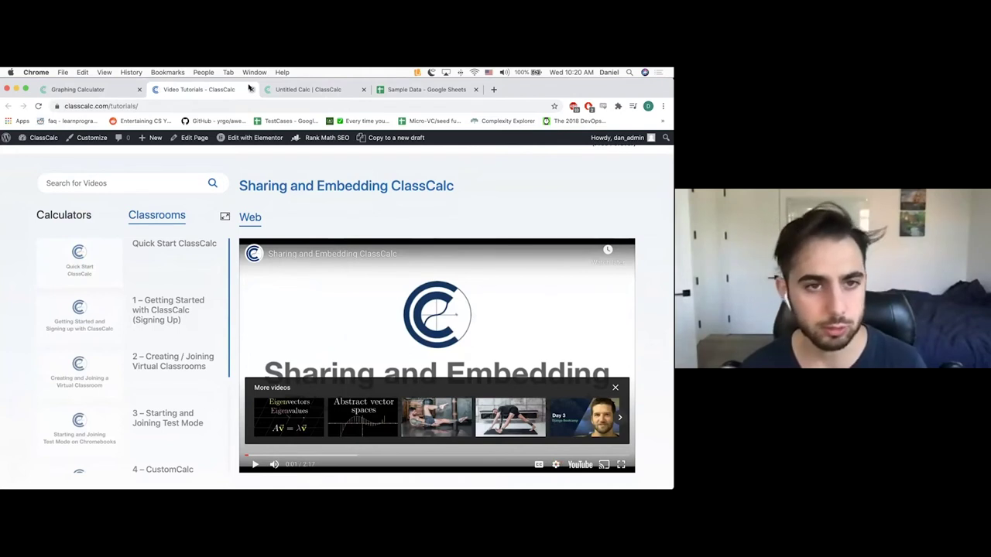
# Step: Close the Video Tutorials tab to get back to the blank Graphing Calculator
pyautogui.click(252, 89)
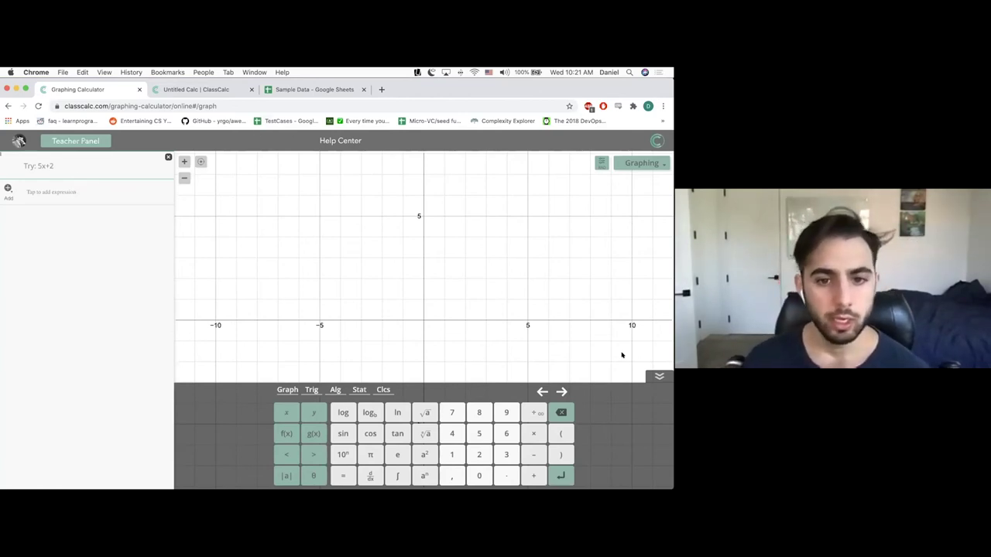
# Step: Enter d/dx(5x² − 3x³) and evaluate it at x = .3, giving 2.19 with a tangent line
pyautogui.click(659, 376)
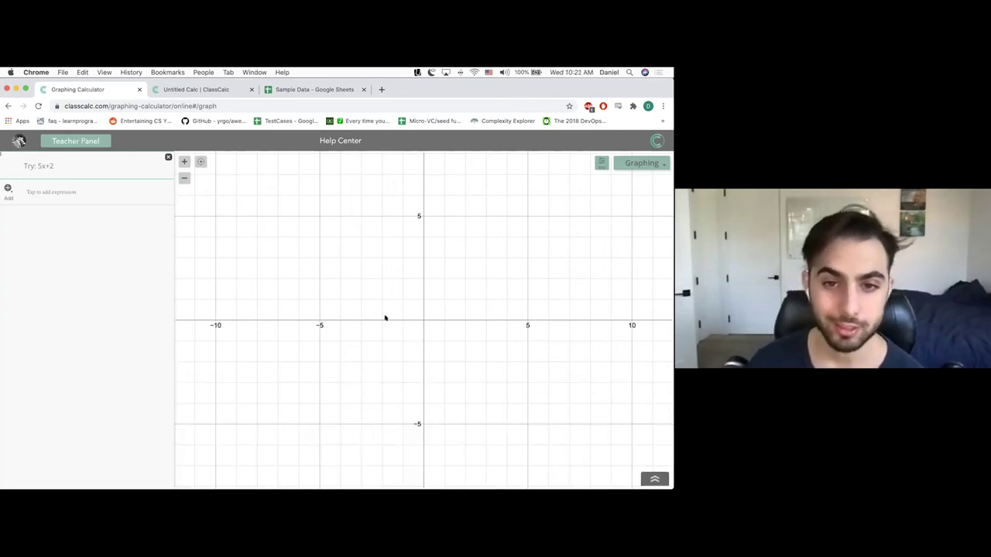
pyautogui.click(85, 165)
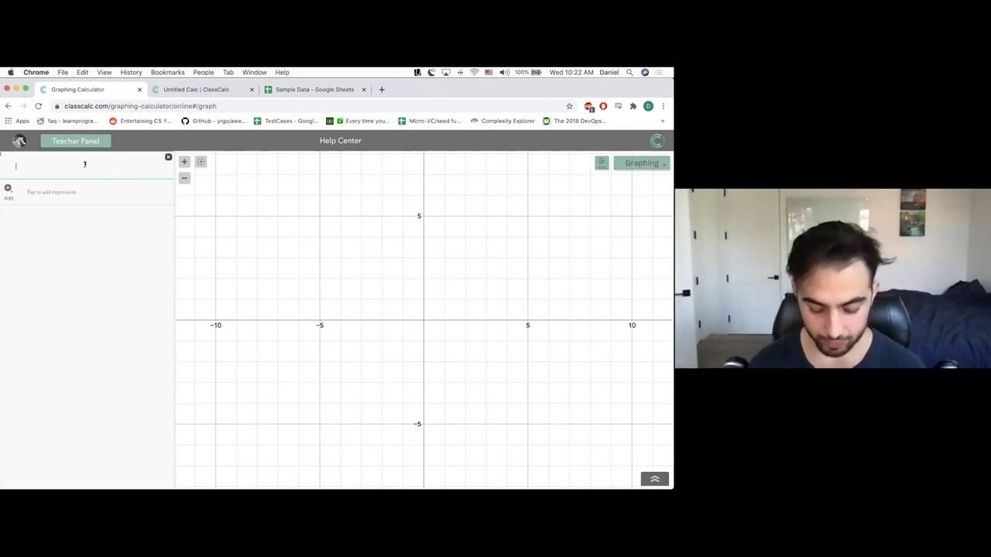
pyautogui.write('d/dx')
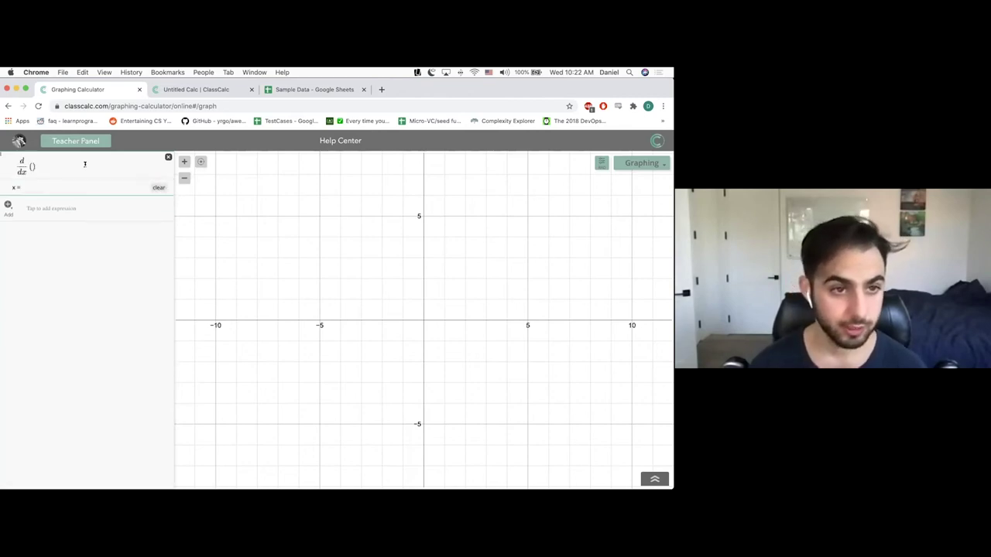
pyautogui.write('(x)^2')
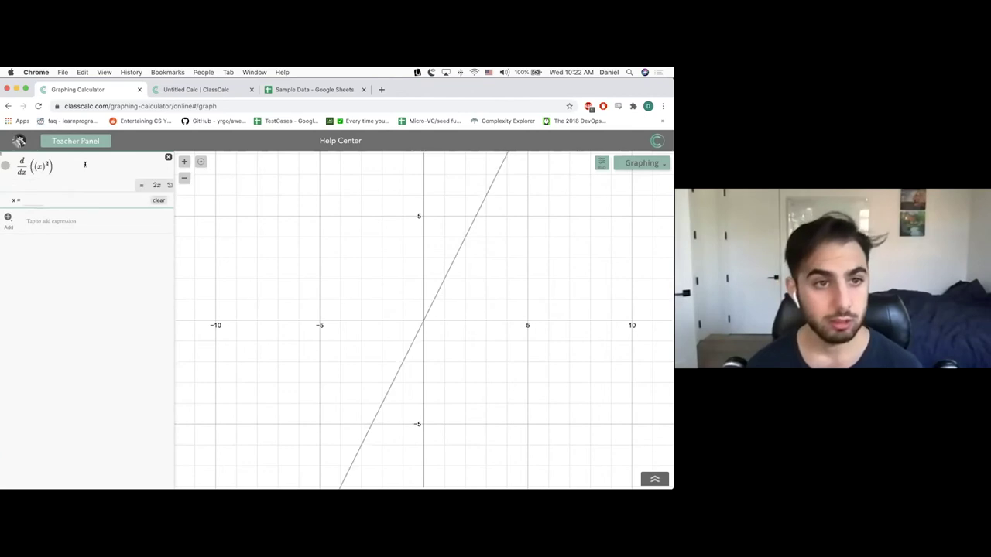
pyautogui.write('5')
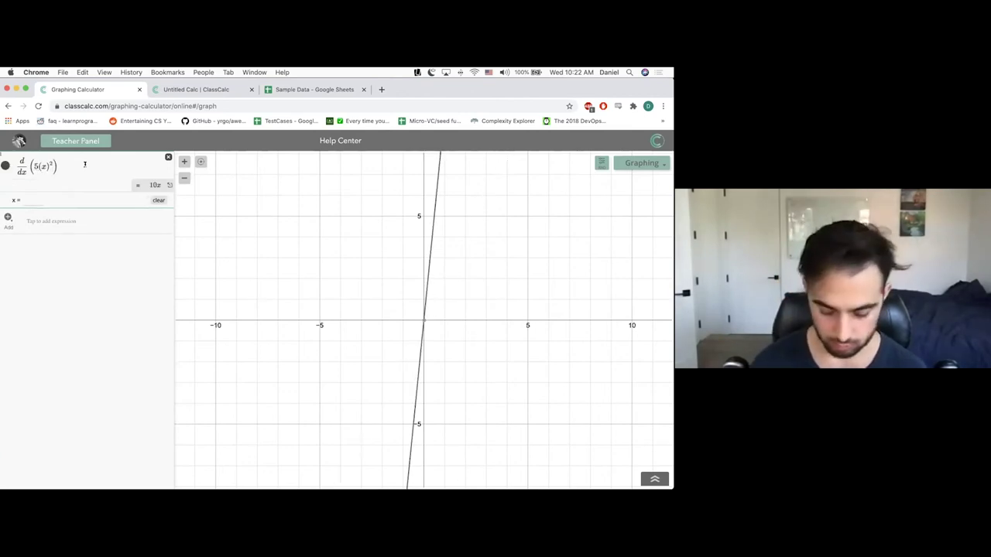
pyautogui.write('-3(x)^3')
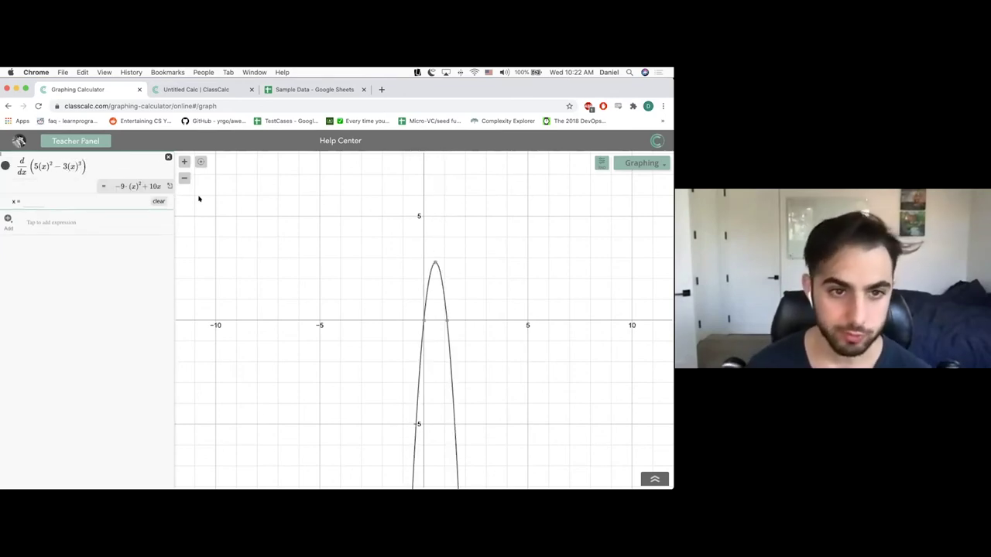
pyautogui.click(38, 194)
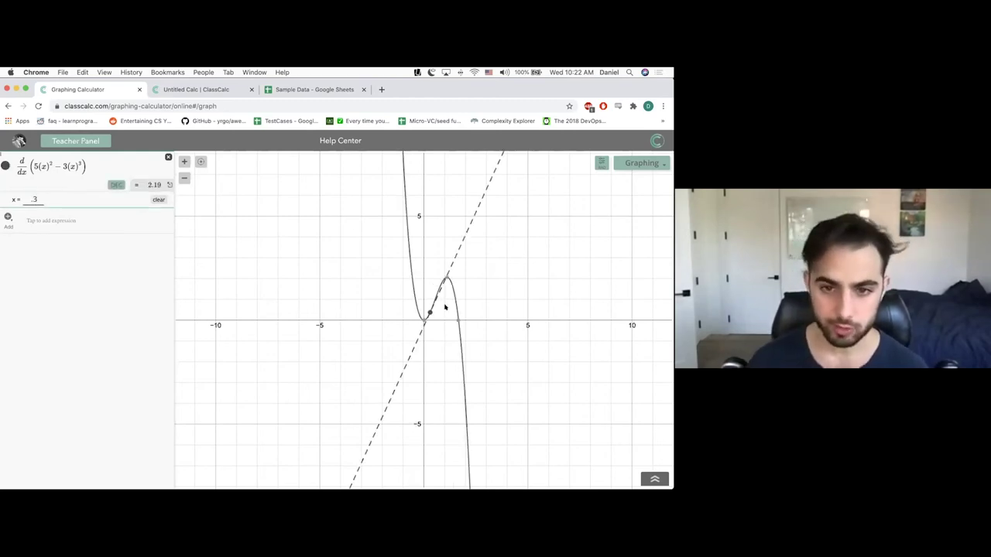
# Step: Replace the derivative with the integral of 5x² from 0 to 5 (208.3333333), then delete it
pyautogui.click(167, 158)
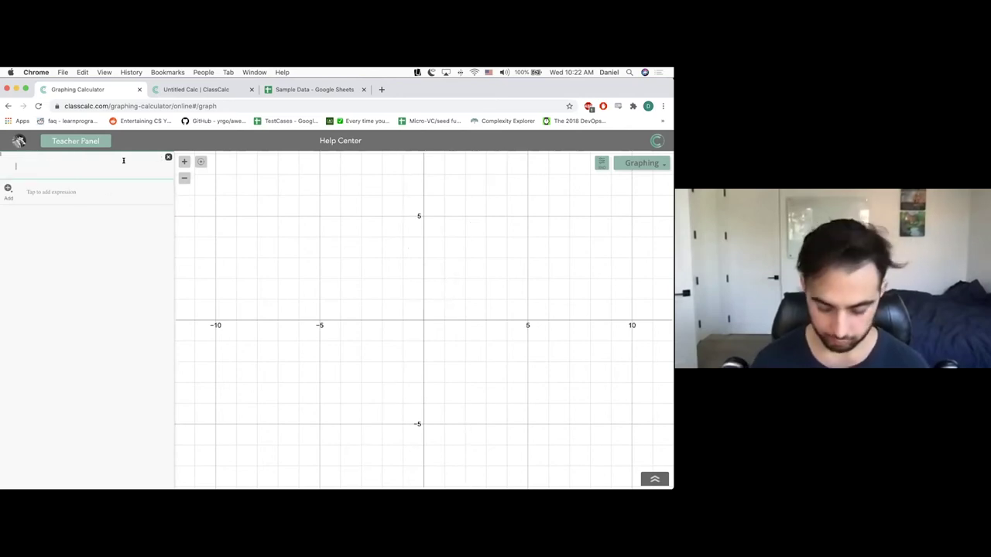
pyautogui.write('int5x^2')
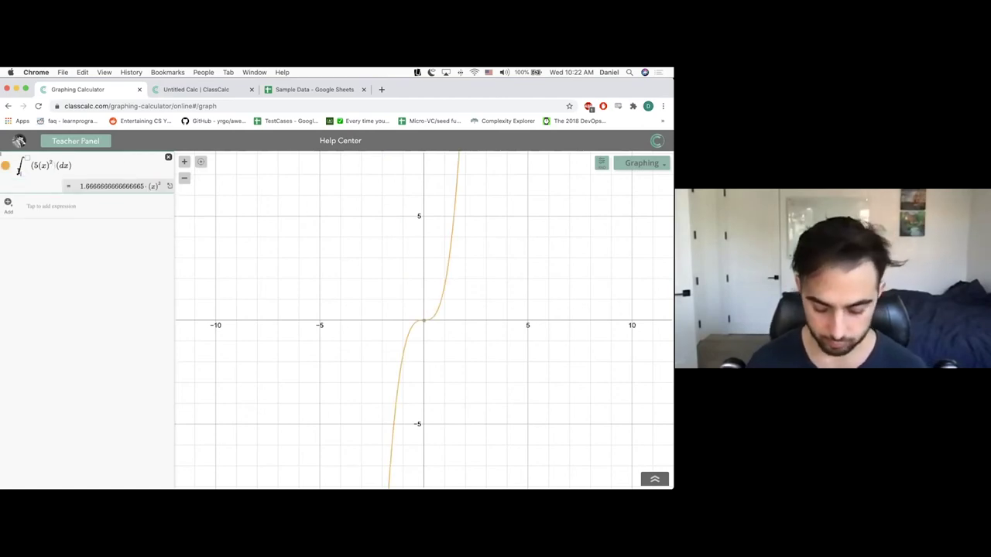
pyautogui.click(20, 172)
pyautogui.write('0')
pyautogui.press('Up')
pyautogui.write('5')
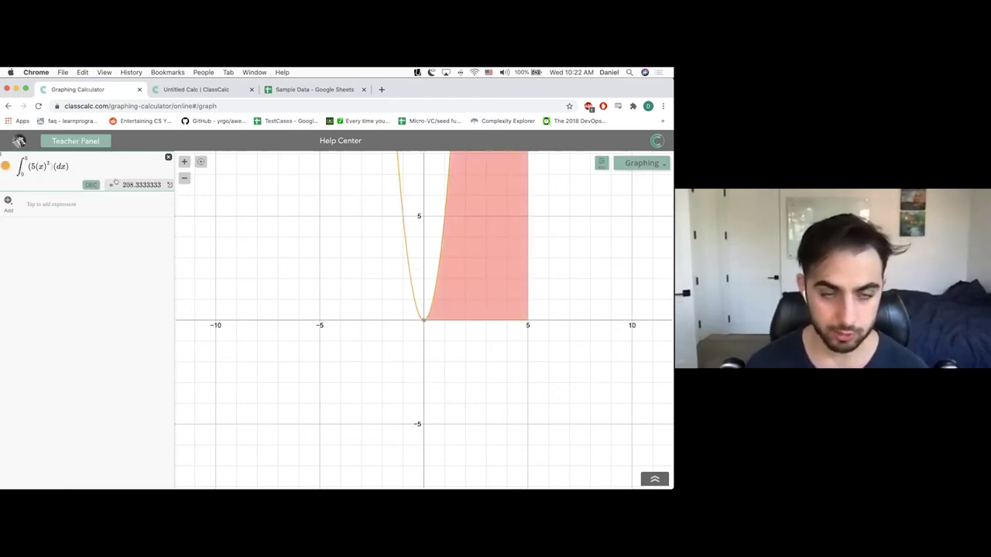
pyautogui.click(168, 157)
# Step: Build an x1/y1 table with points (3,4), (5,6), (4,6), (7,4) and (6,5)
pyautogui.write('tabl')
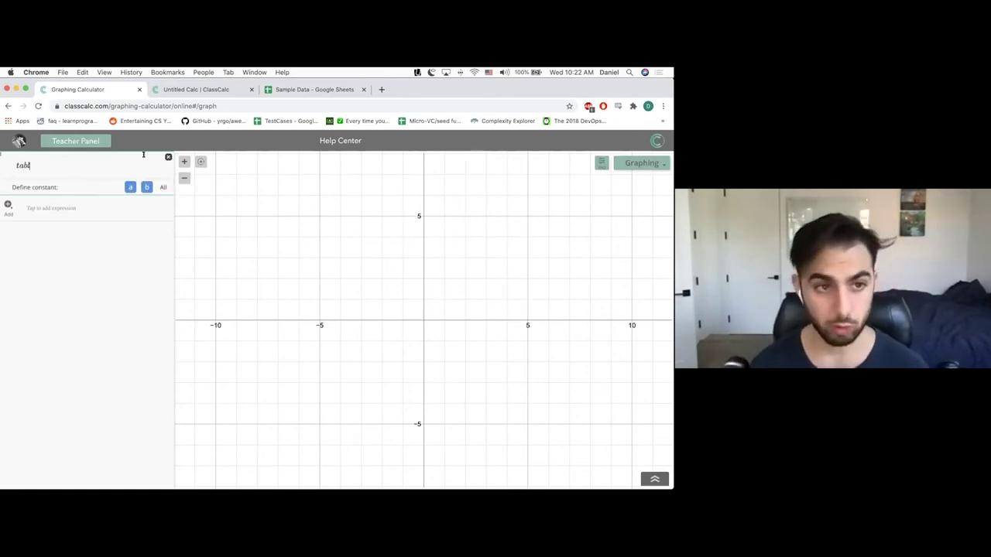
pyautogui.write('e3')
pyautogui.press('Tab')
pyautogui.write('4')
pyautogui.press('Return')
pyautogui.write('5\t6')
pyautogui.press('Return')
pyautogui.write('4\t6')
pyautogui.press('Return')
pyautogui.write('7\t4')
pyautogui.press('Return')
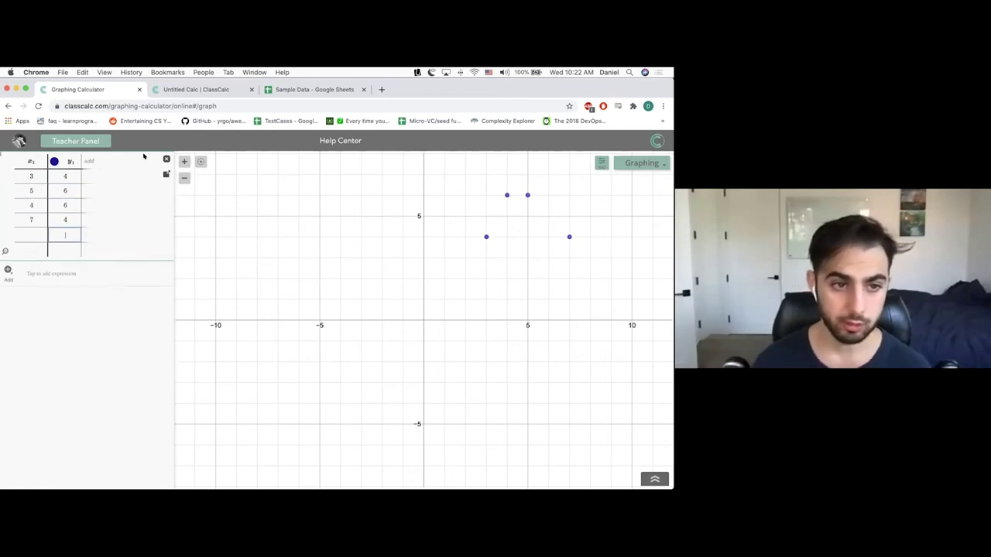
pyautogui.write('5')
pyautogui.hotkey('shift', 'Tab')
pyautogui.write('6')
pyautogui.press('Down')
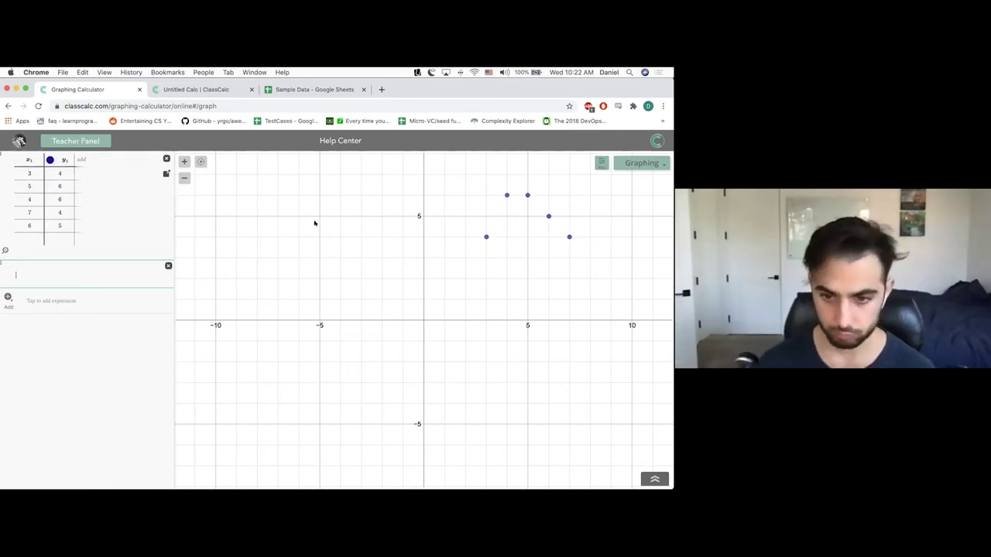
# Step: Run OneVarStats on x1 (mean 5, Sx 1.581139), then delete the expression
pyautogui.click(654, 479)
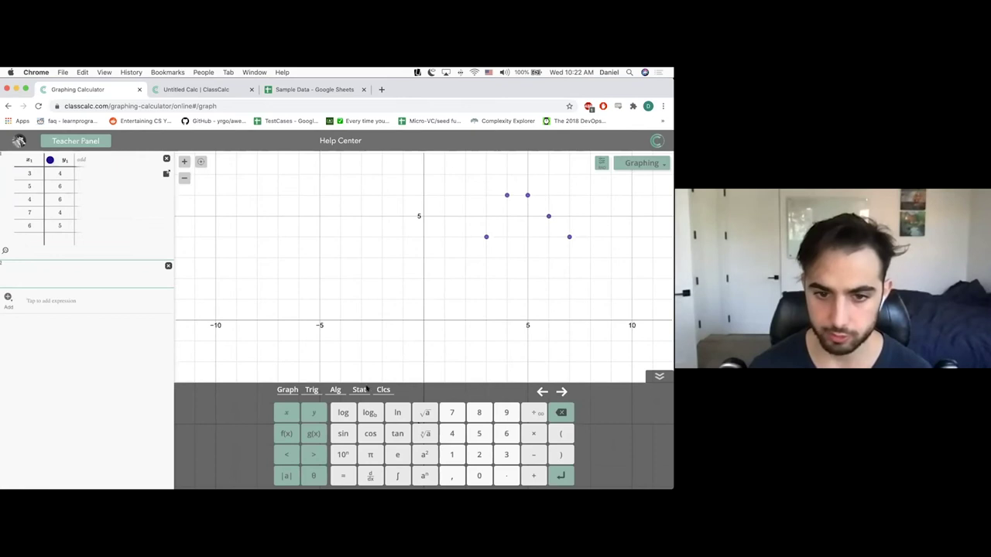
pyautogui.click(359, 391)
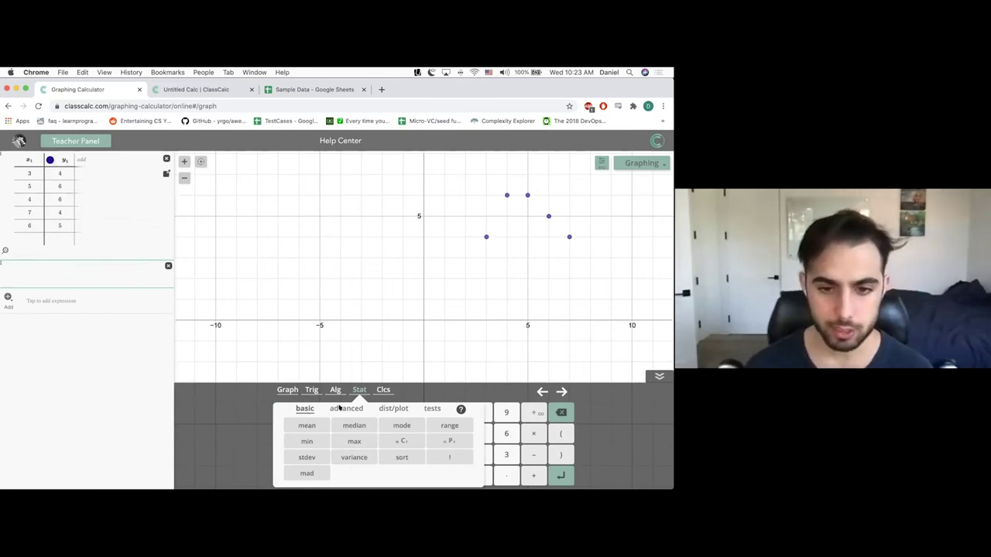
pyautogui.click(337, 407)
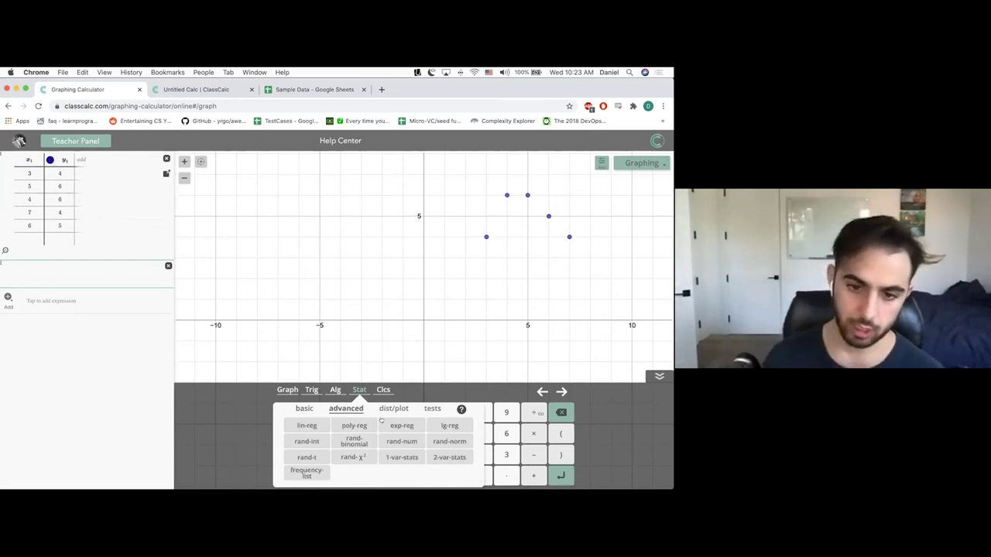
pyautogui.click(100, 277)
pyautogui.write('1v')
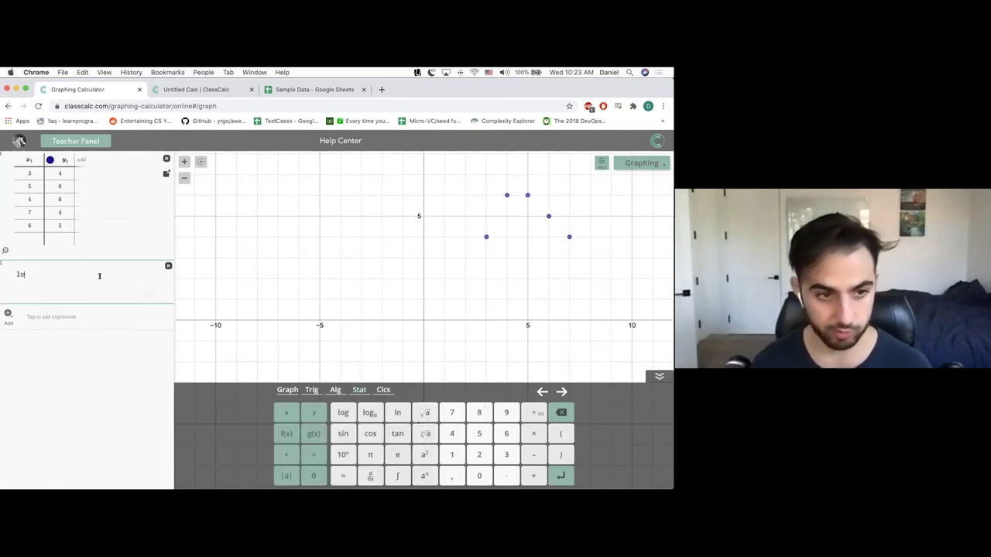
pyautogui.write('1')
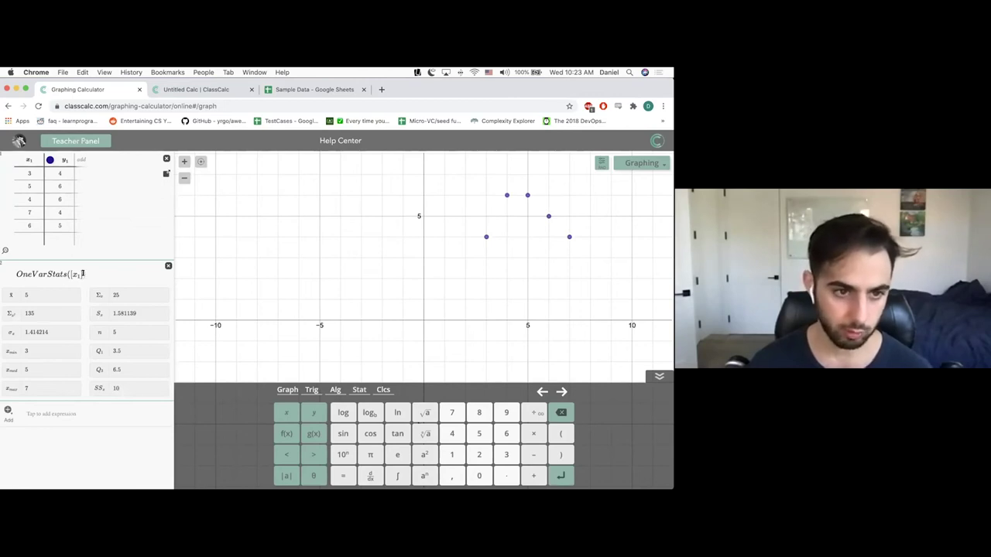
pyautogui.click(168, 265)
# Step: Run TwoSampleZTest in data mode on x1 and y1 with σ 2 and 3, giving z = 0
pyautogui.click(358, 391)
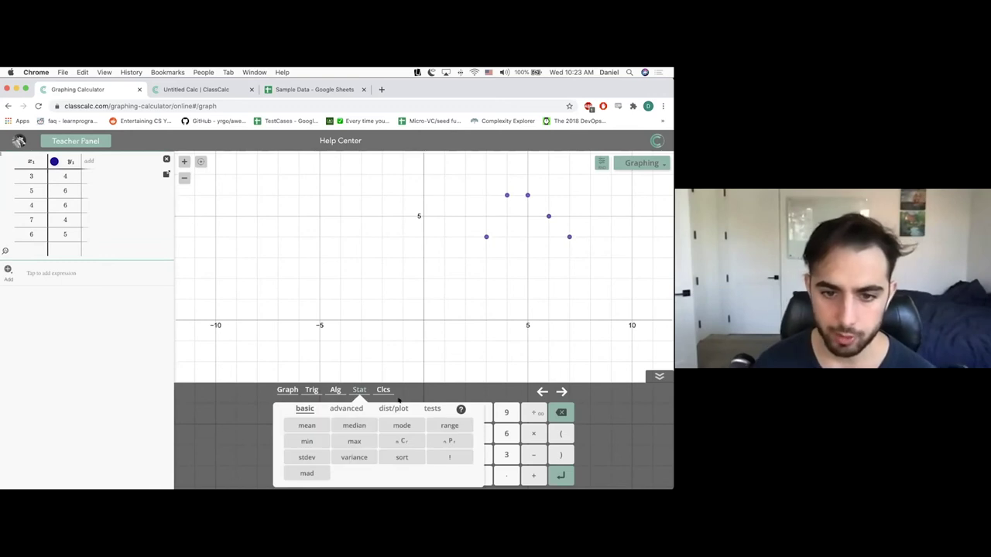
pyautogui.click(394, 408)
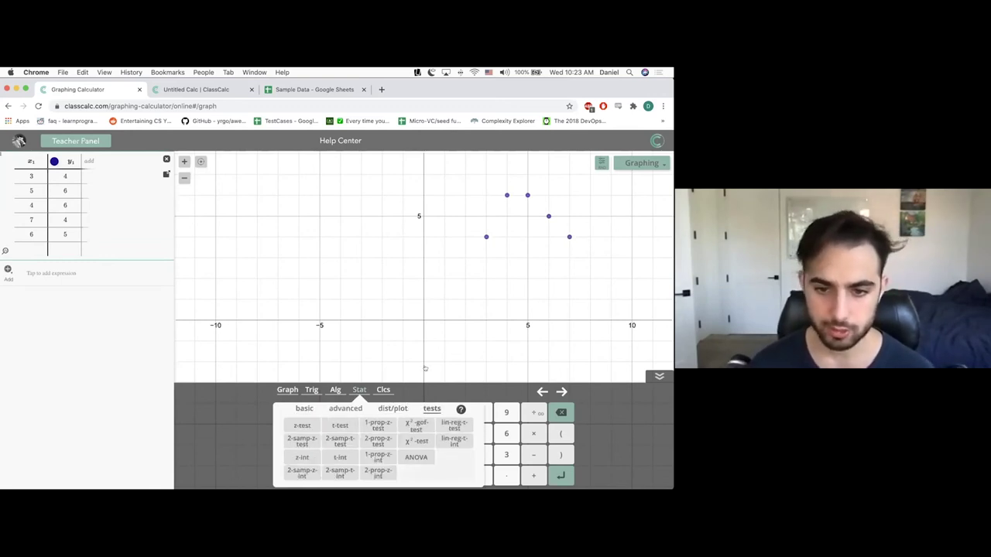
pyautogui.click(425, 368)
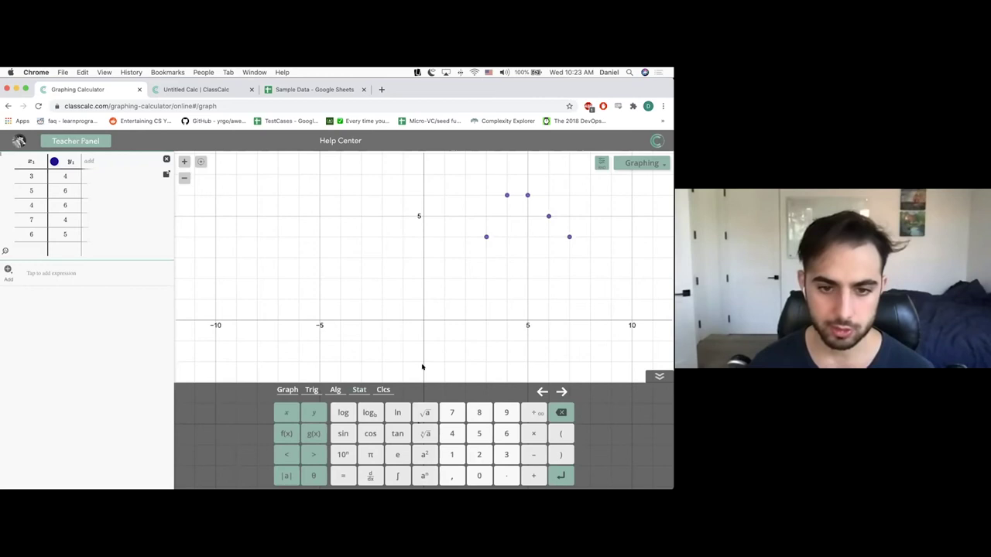
pyautogui.click(53, 273)
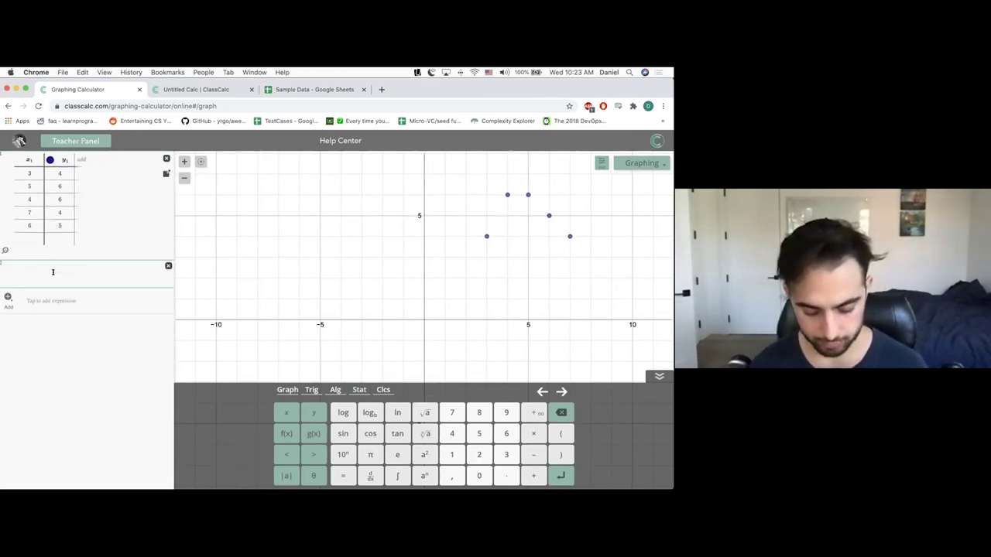
pyautogui.write('zte')
pyautogui.press('Return')
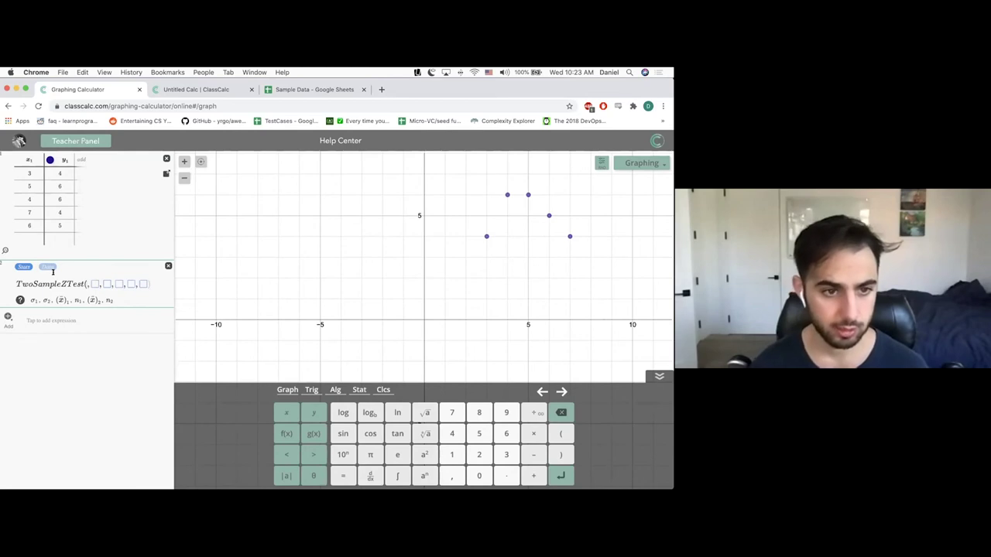
pyautogui.click(49, 266)
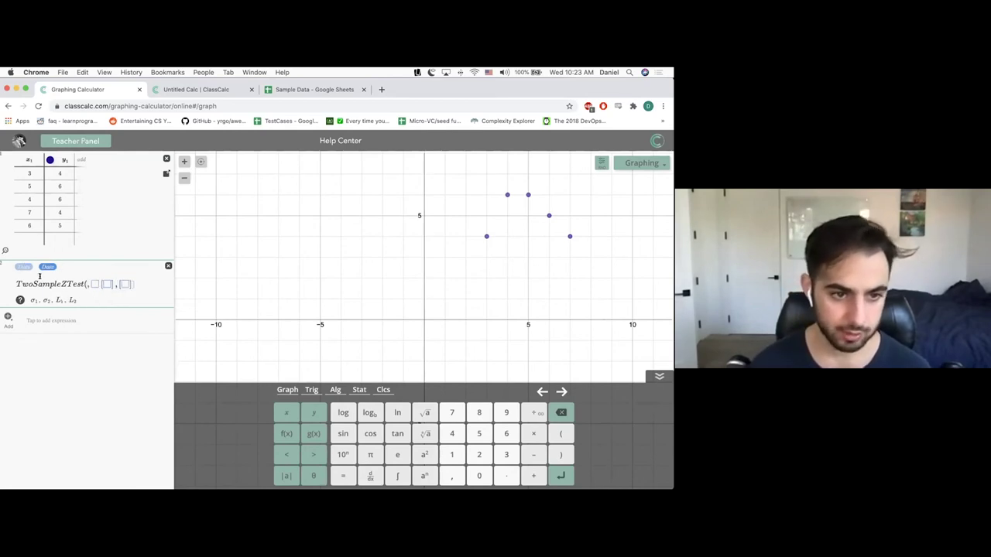
pyautogui.write('2,3,x1')
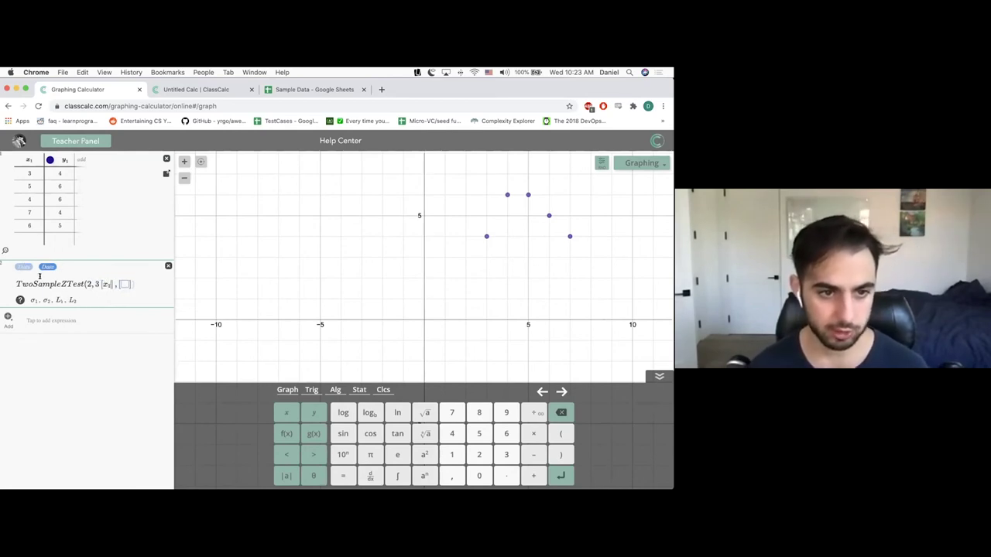
pyautogui.write('y1')
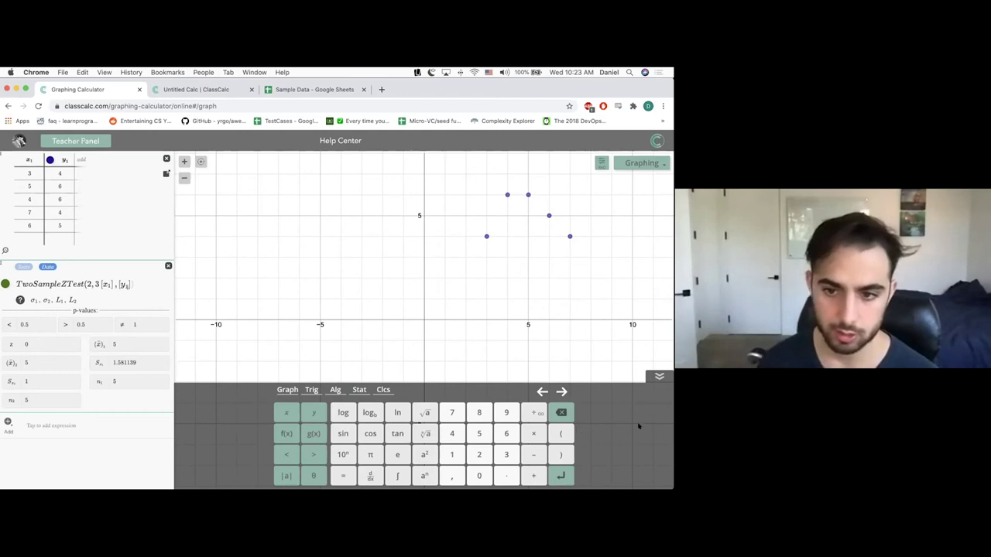
# Step: Hide the keypad and delete both the data table and the z-test
pyautogui.click(659, 377)
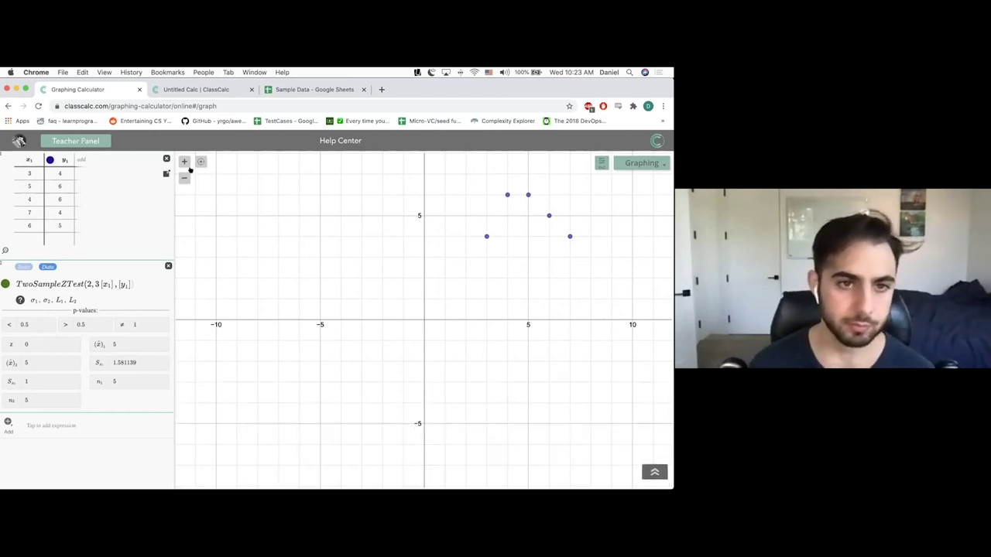
pyautogui.click(167, 158)
pyautogui.click(168, 157)
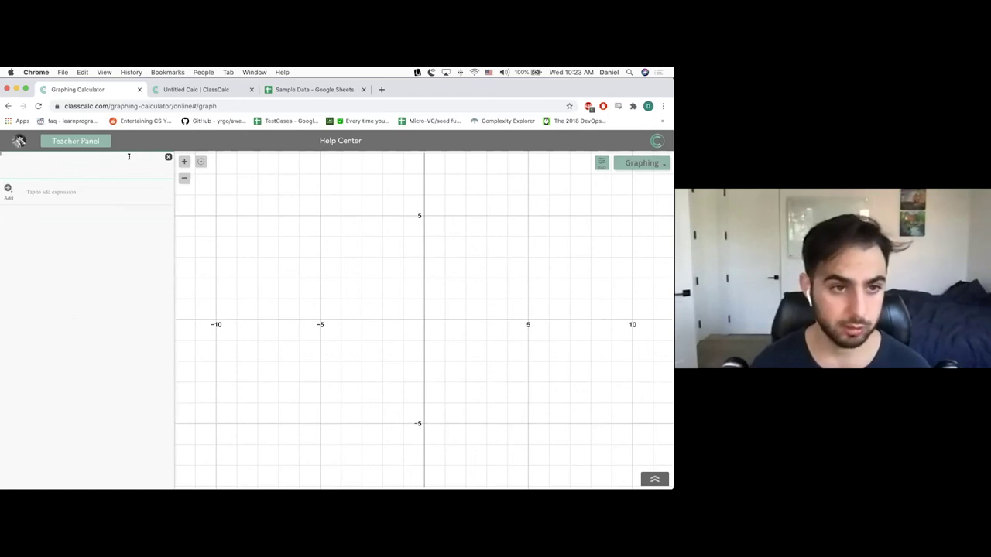
# Step: Discard an unfinished NormalDist and define n = 500, p = .5 and q = 1 − p
pyautogui.write('normaldist(')
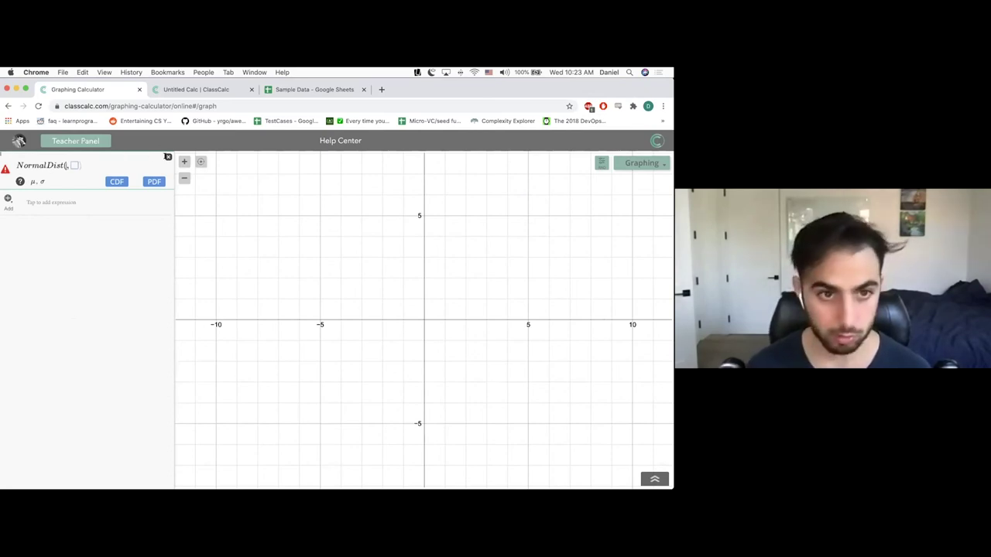
pyautogui.click(168, 157)
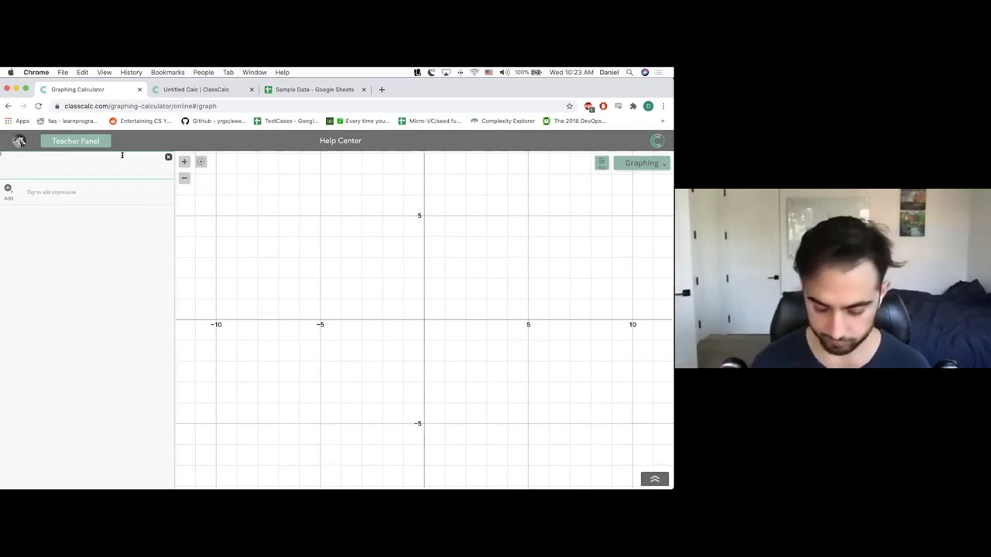
pyautogui.write('n=500')
pyautogui.press('Return')
pyautogui.write('p = .5')
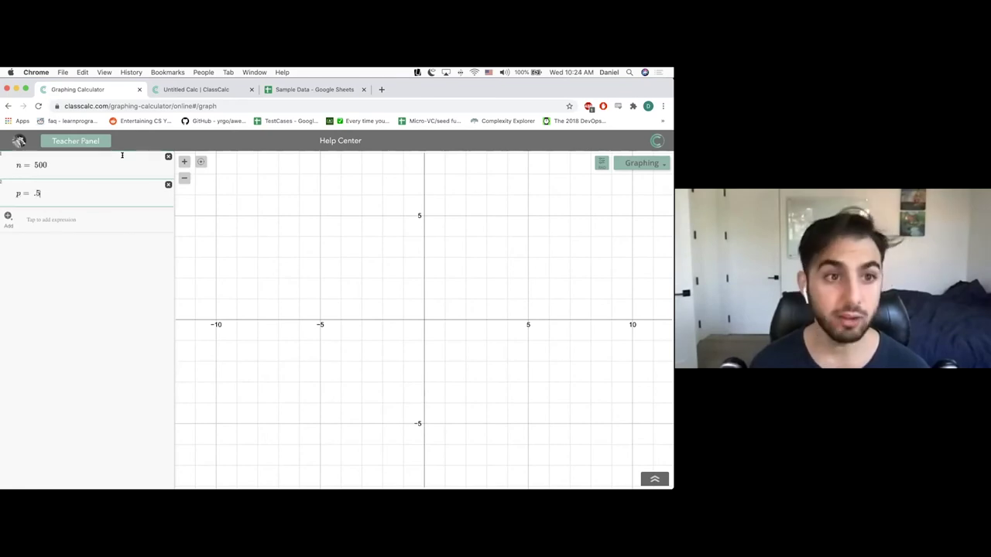
pyautogui.press('Return')
pyautogui.write('q = 1-')
pyautogui.press('Return')
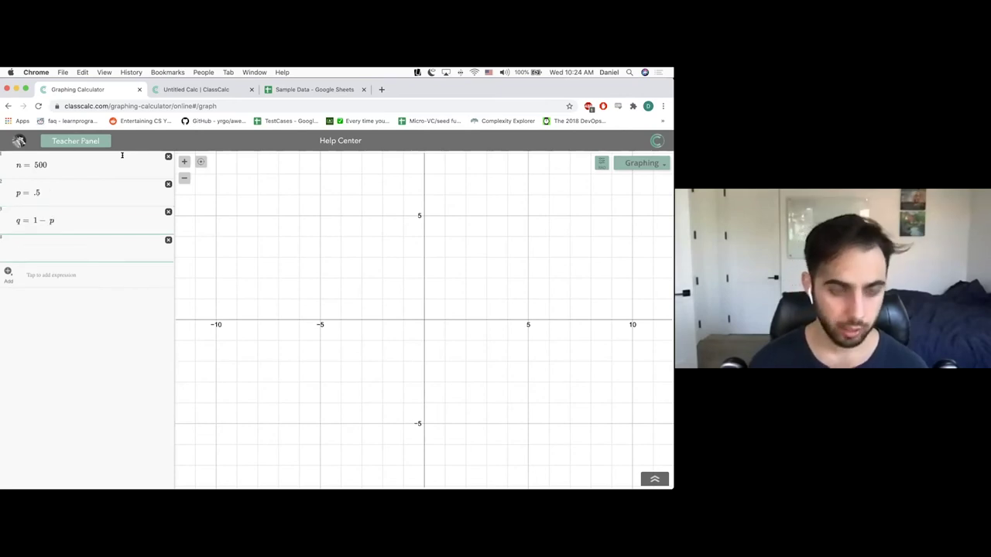
# Step: Add NormalDist(n, p) and BinomialDist(n, p) rows
pyautogui.write('ndist')
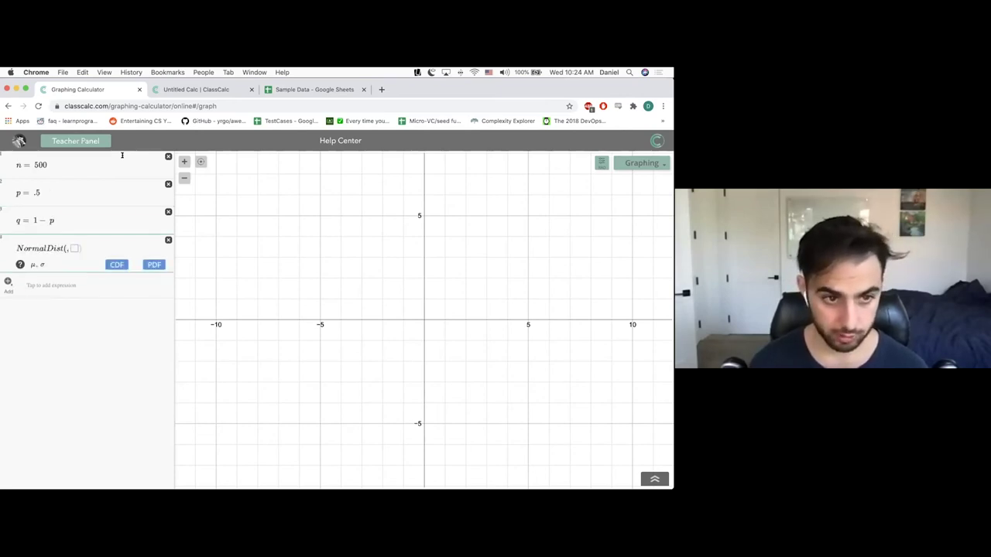
pyautogui.write('n,p')
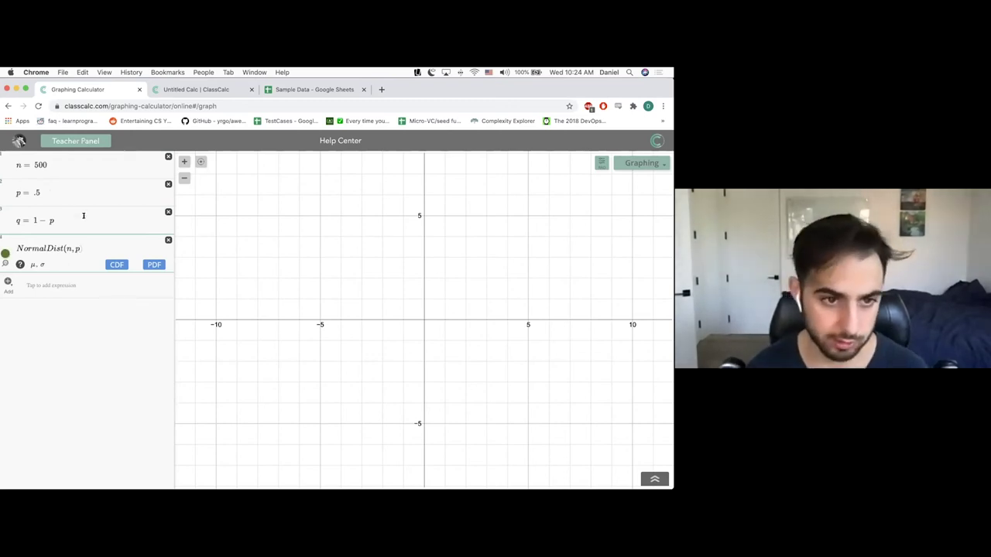
pyautogui.press('Return')
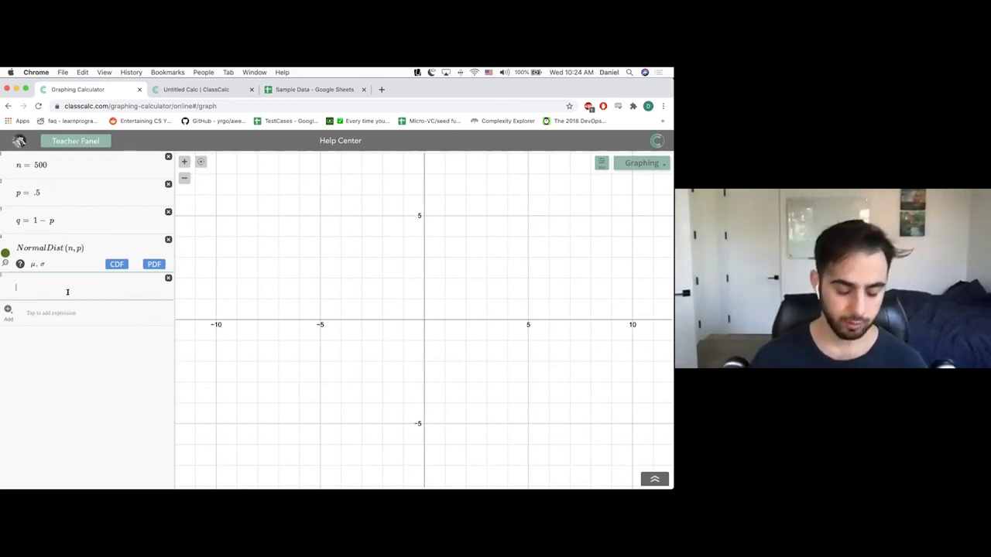
pyautogui.write('uinom')
pyautogui.press('Return')
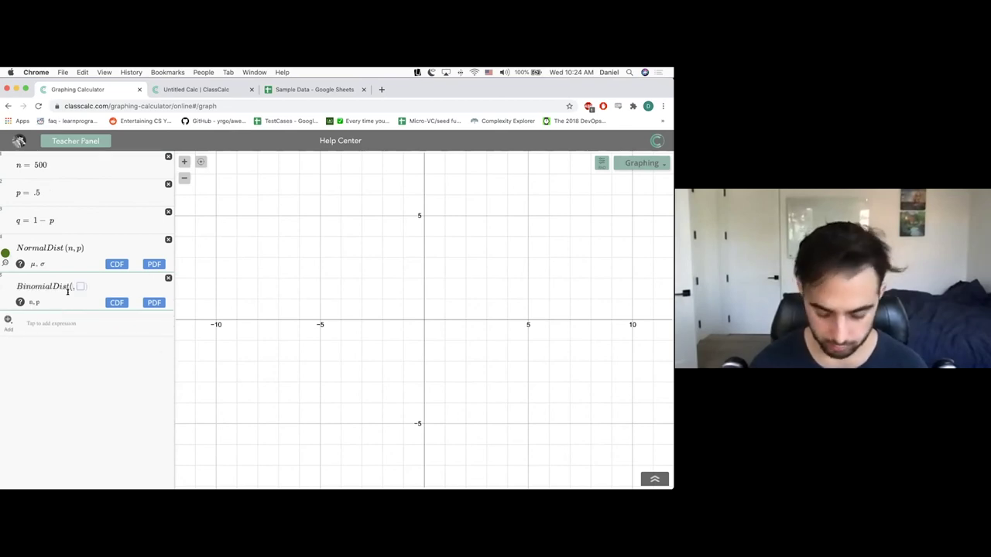
pyautogui.write('n')
pyautogui.press('Right')
pyautogui.write('p')
# Step: Change the NormalDist arguments to np and √(npq)
pyautogui.click(69, 248)
pyautogui.write('p')
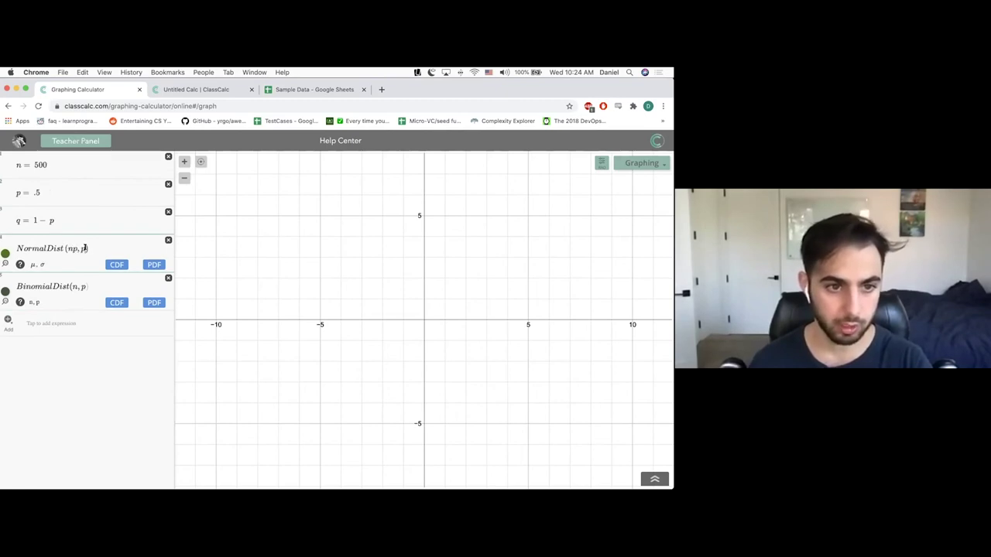
pyautogui.press('BackSpace')
pyautogui.write('sqrt')
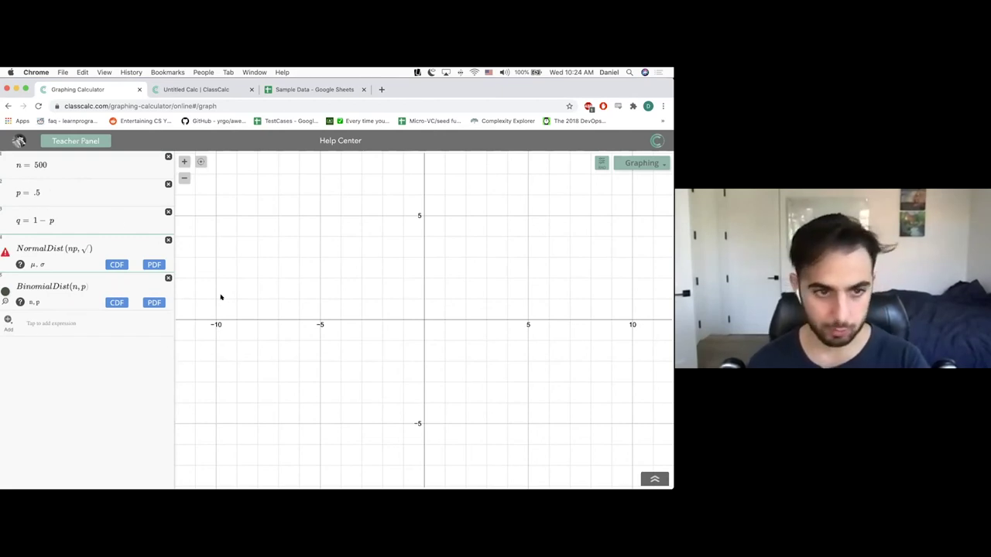
pyautogui.write('npq')
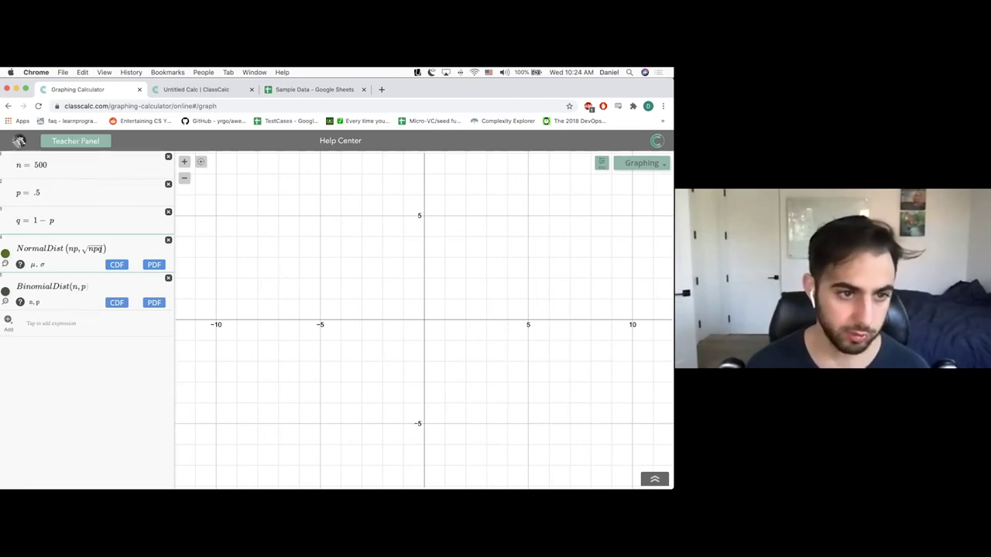
# Step: Zoom to fit the distribution around 250 and colour the binomial histogram orange
pyautogui.click(5, 264)
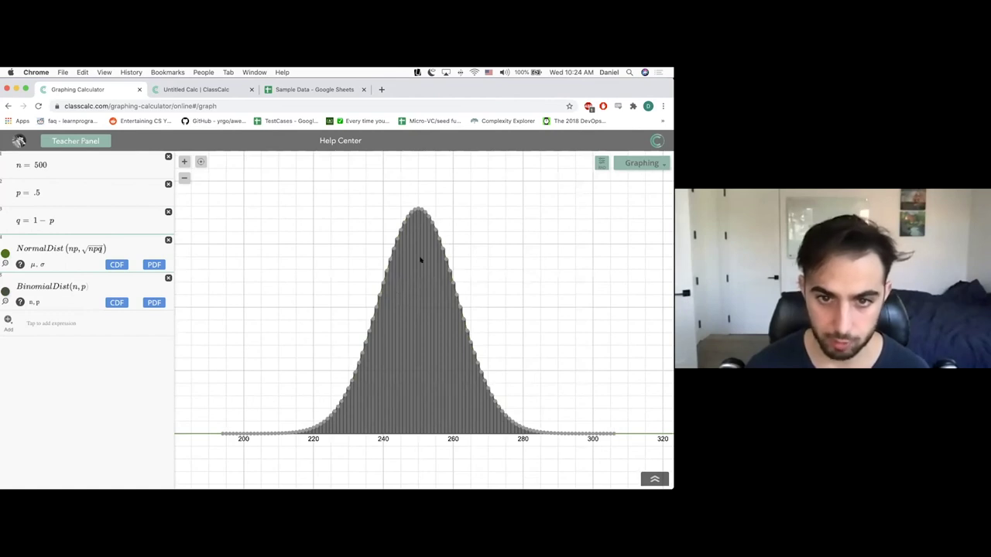
pyautogui.click(6, 291)
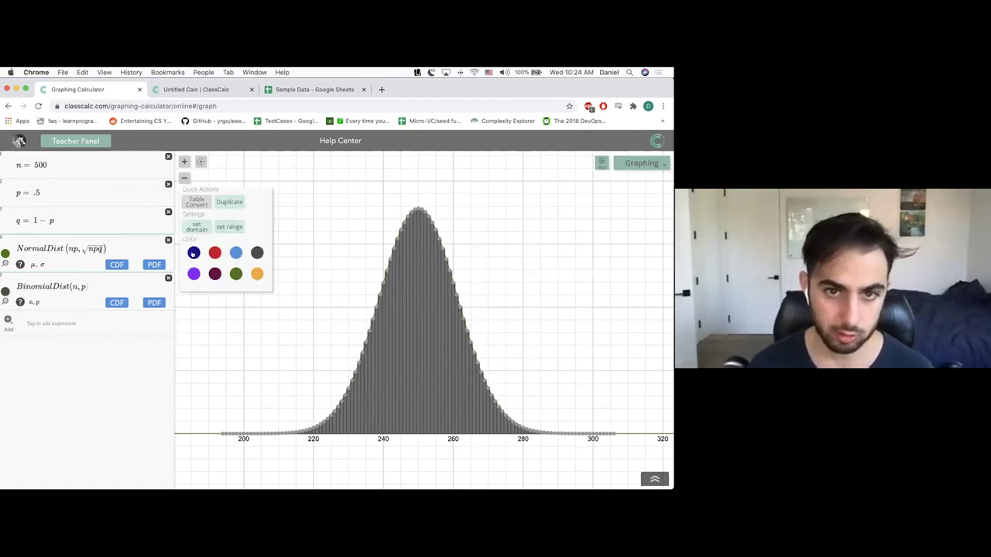
pyautogui.click(238, 253)
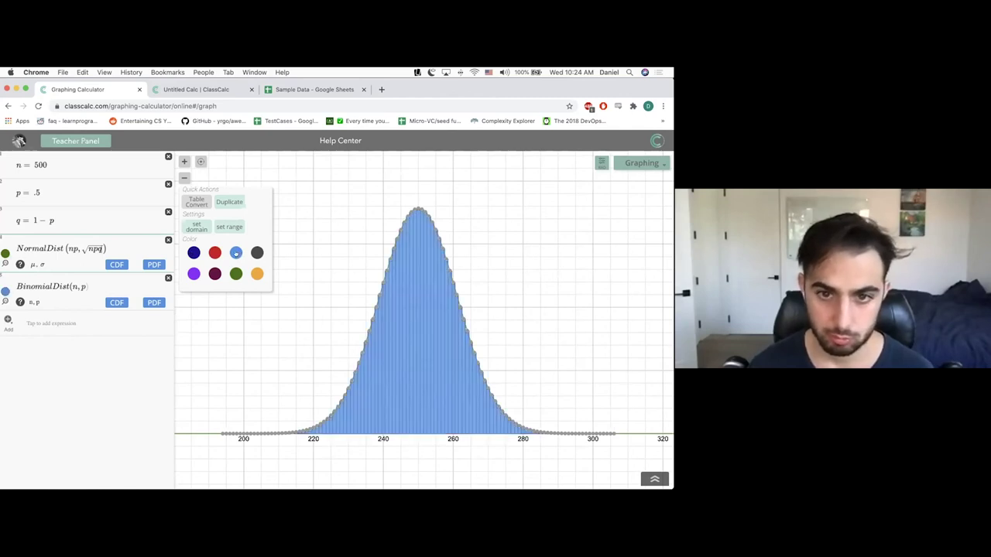
pyautogui.click(257, 275)
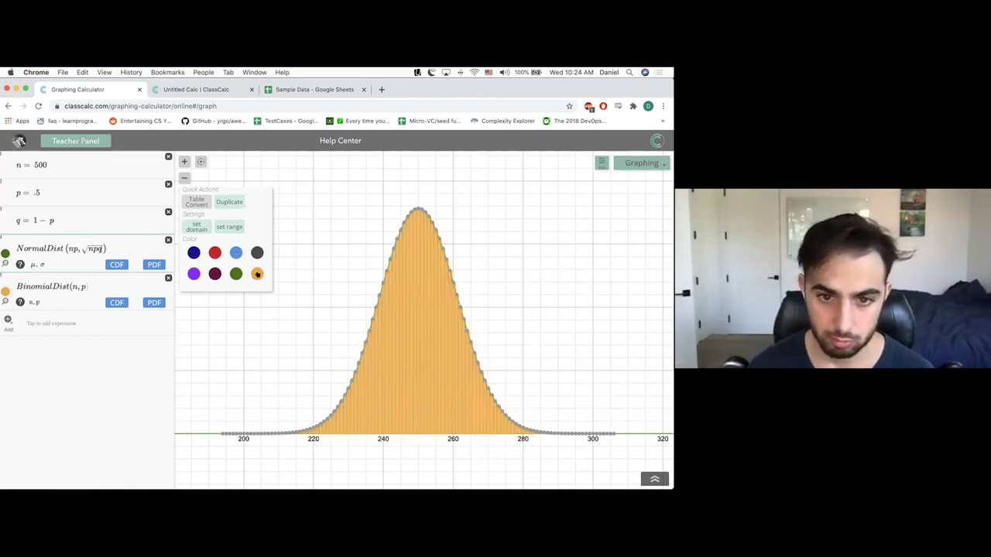
pyautogui.click(236, 274)
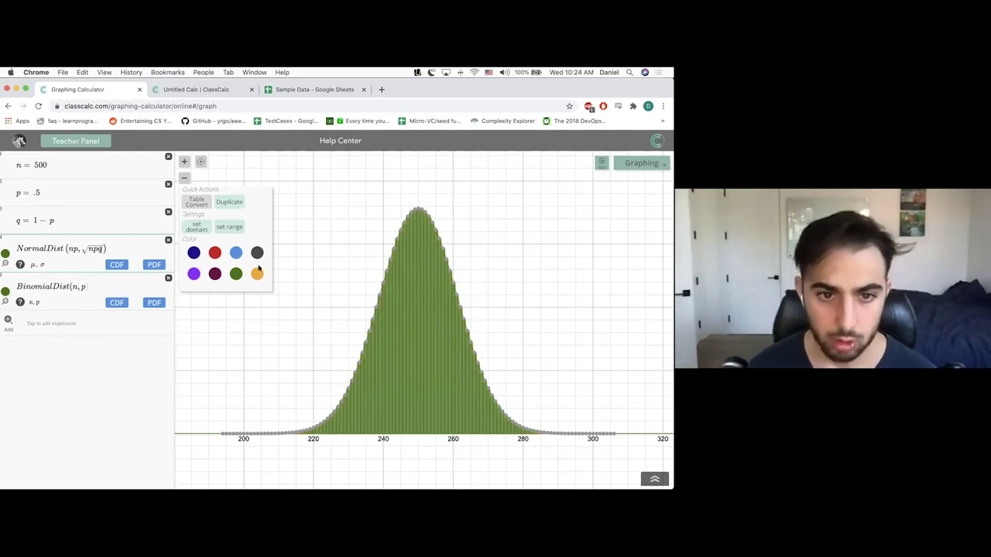
pyautogui.click(257, 274)
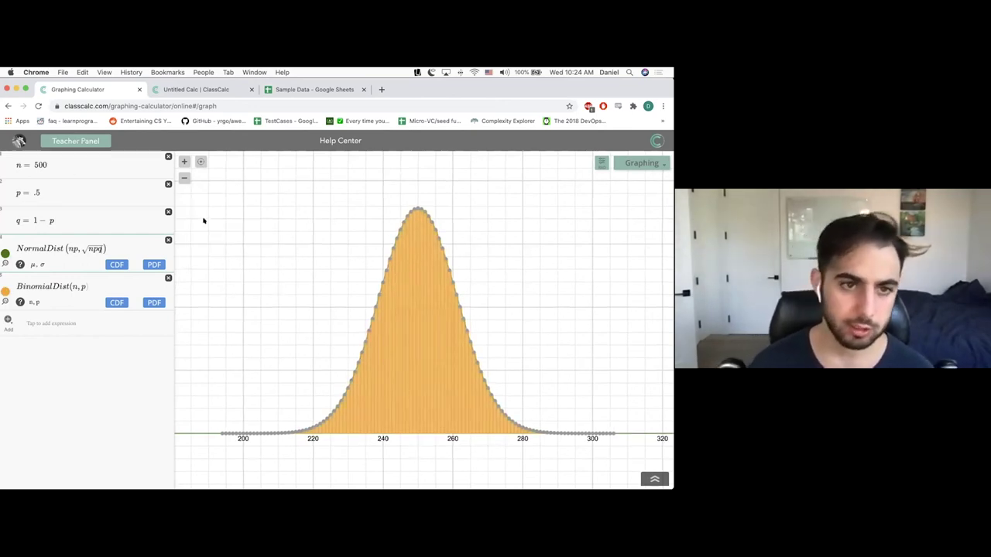
# Step: Change n to 50 and refit the graph so the histogram peaks at 25, then view Untitled Calc
pyautogui.scroll(-5, 289, 274)
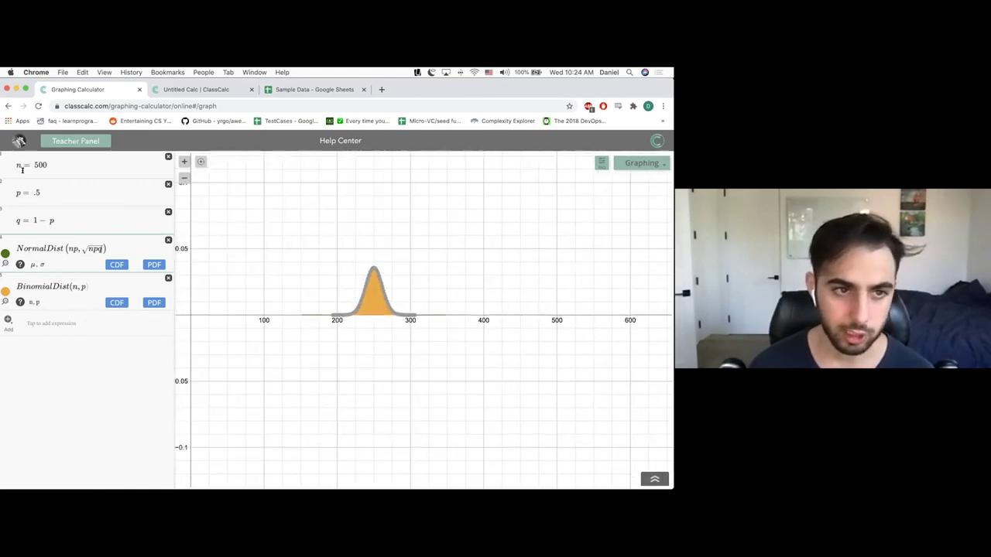
pyautogui.click(58, 157)
pyautogui.press('BackSpace')
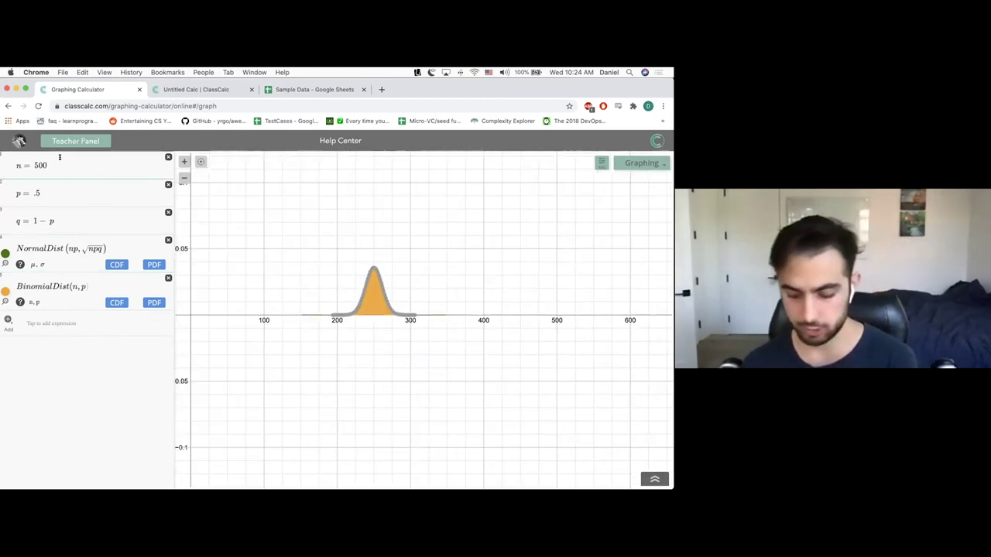
pyautogui.moveTo(273, 251); pyautogui.dragTo(365, 245)
pyautogui.scroll(3, 308, 289)
pyautogui.scroll(3, 347, 295)
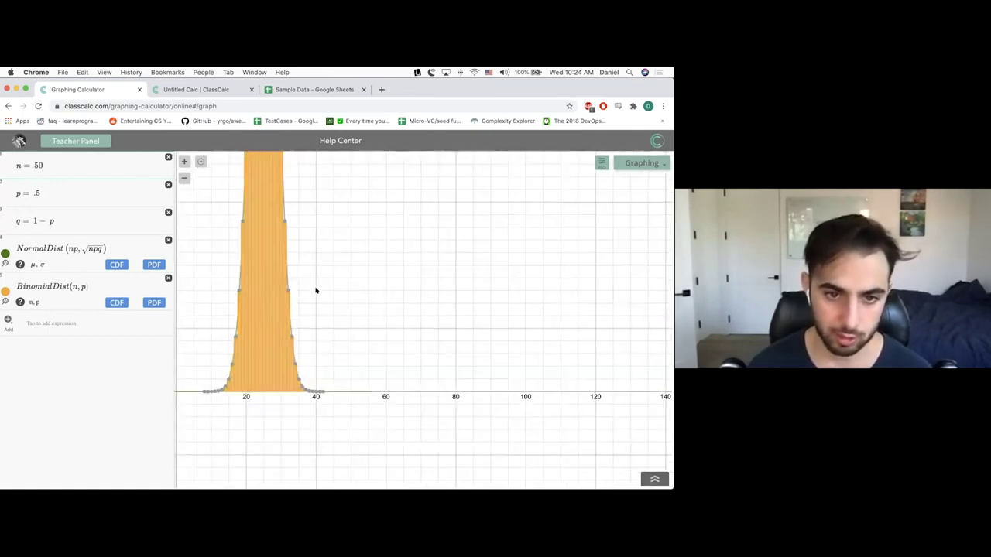
pyautogui.click(5, 264)
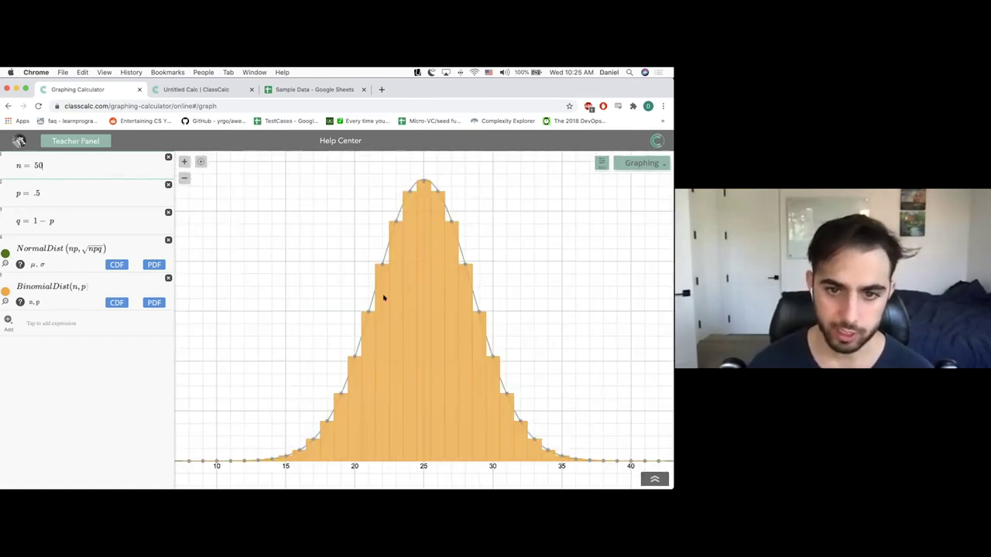
pyautogui.click(174, 90)
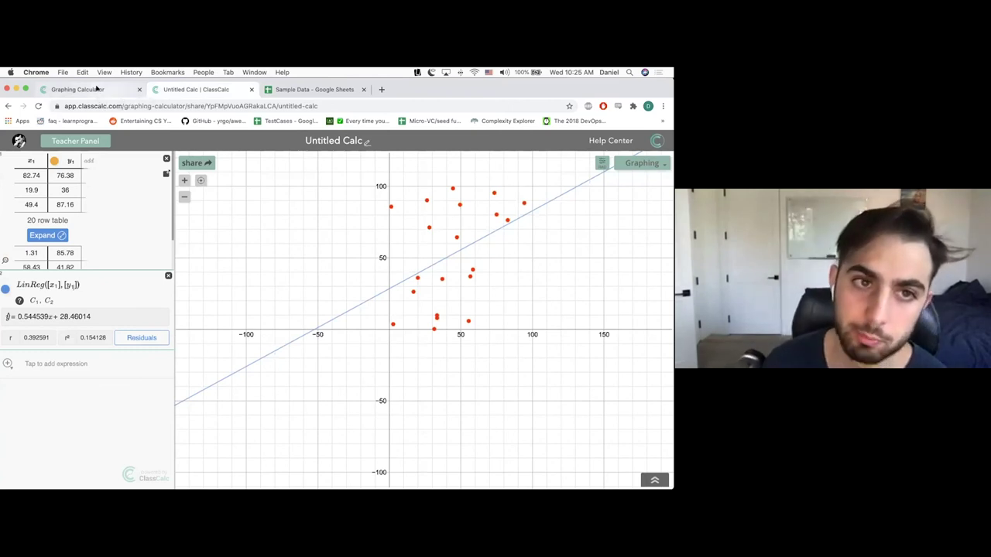
# Step: Return to the Graphing Calculator tab showing the n = 50 histogram and normal curve
pyautogui.click(97, 89)
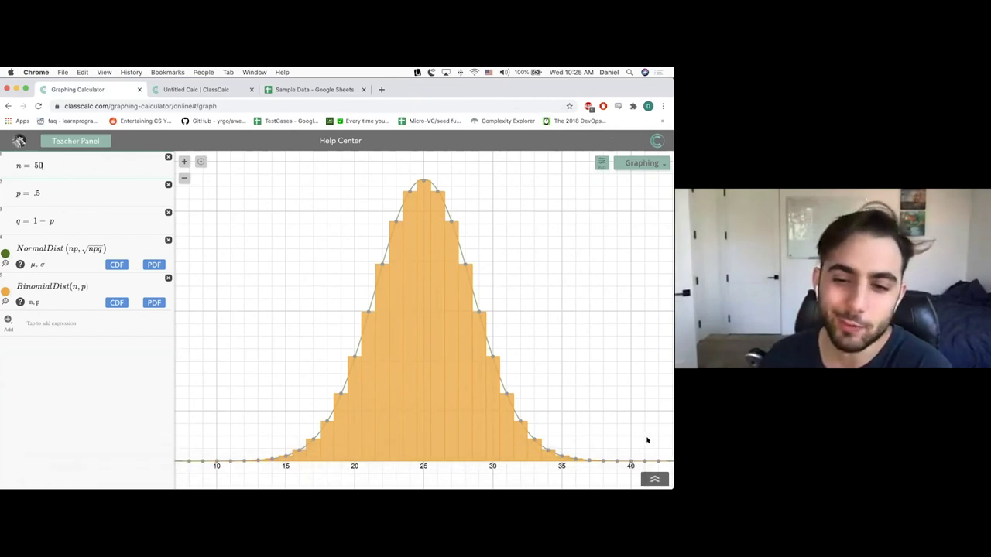
pyautogui.click(654, 480)
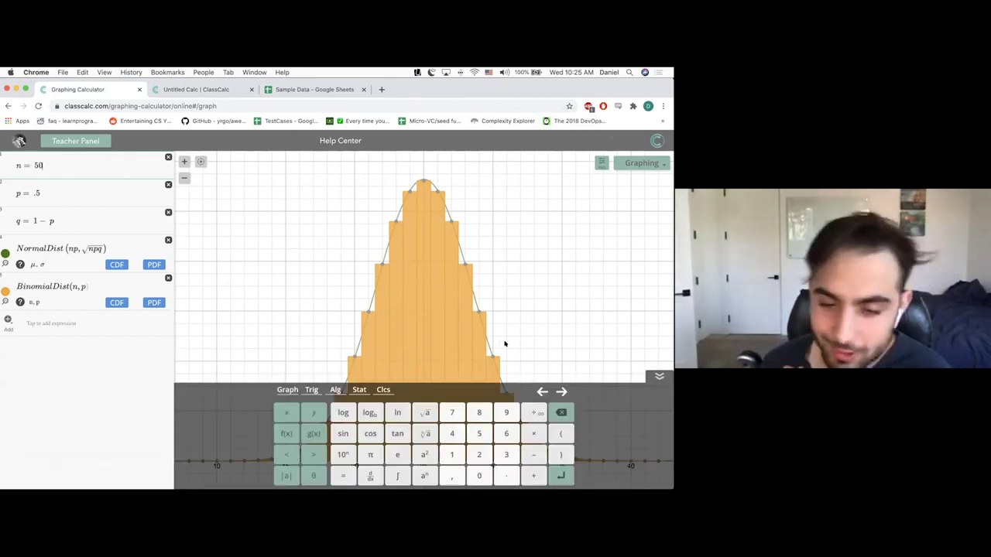
pyautogui.click(312, 390)
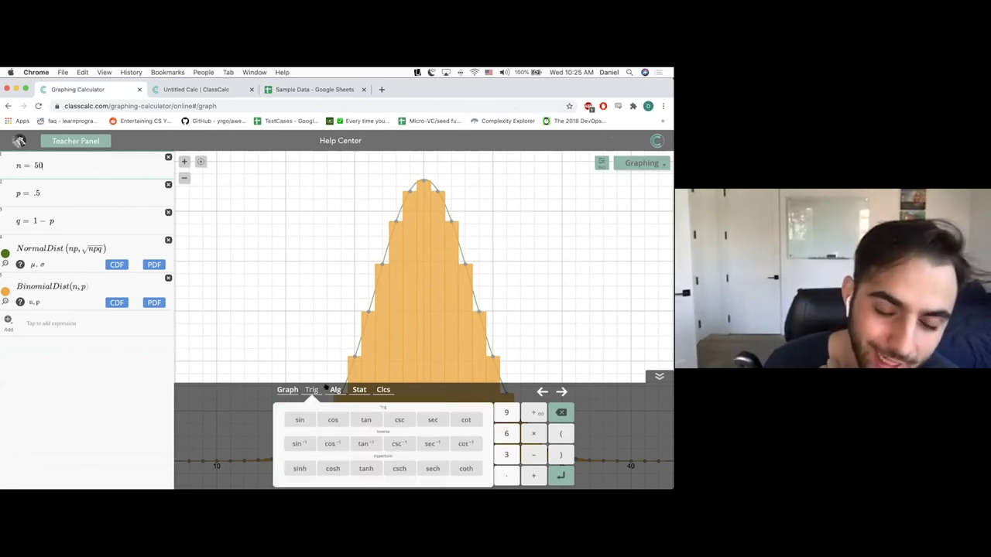
pyautogui.click(327, 366)
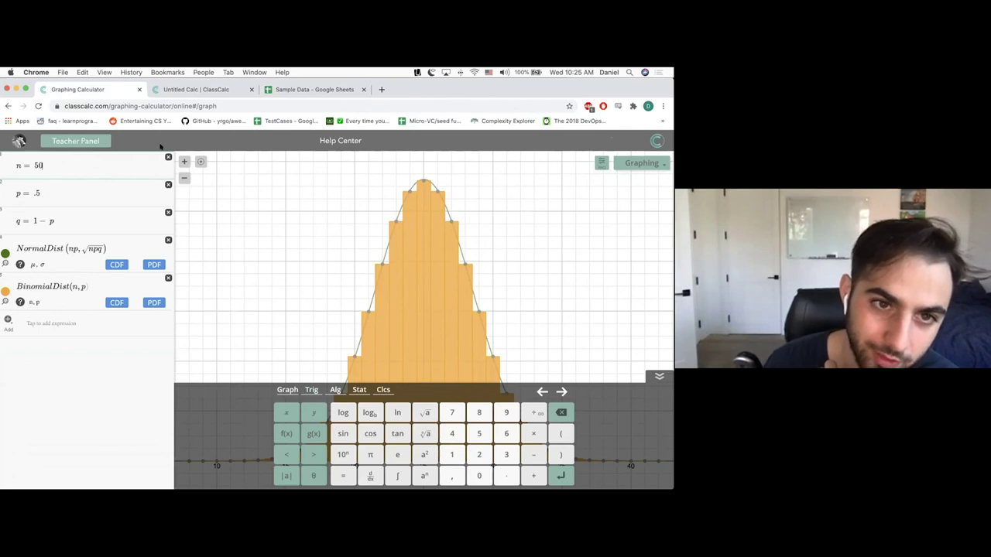
pyautogui.click(336, 391)
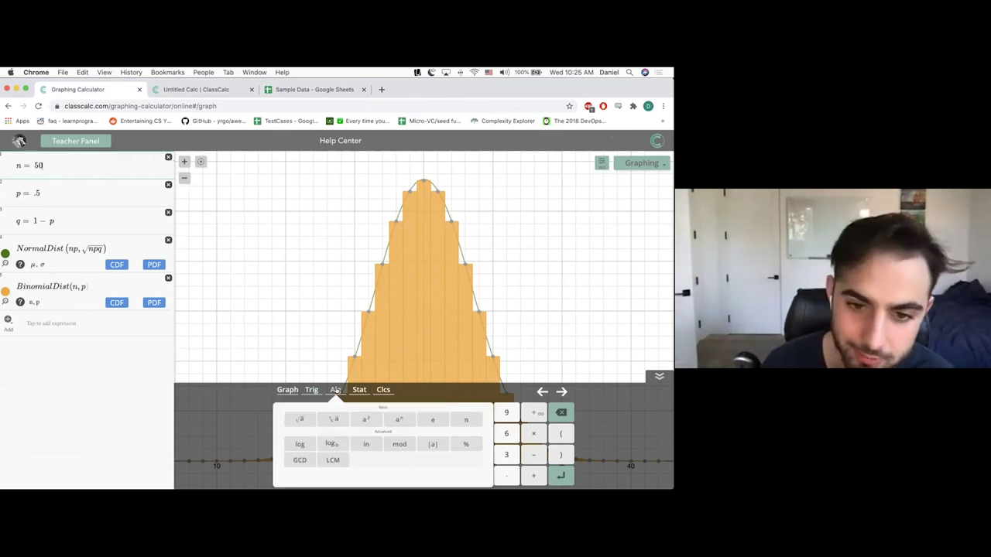
pyautogui.click(288, 390)
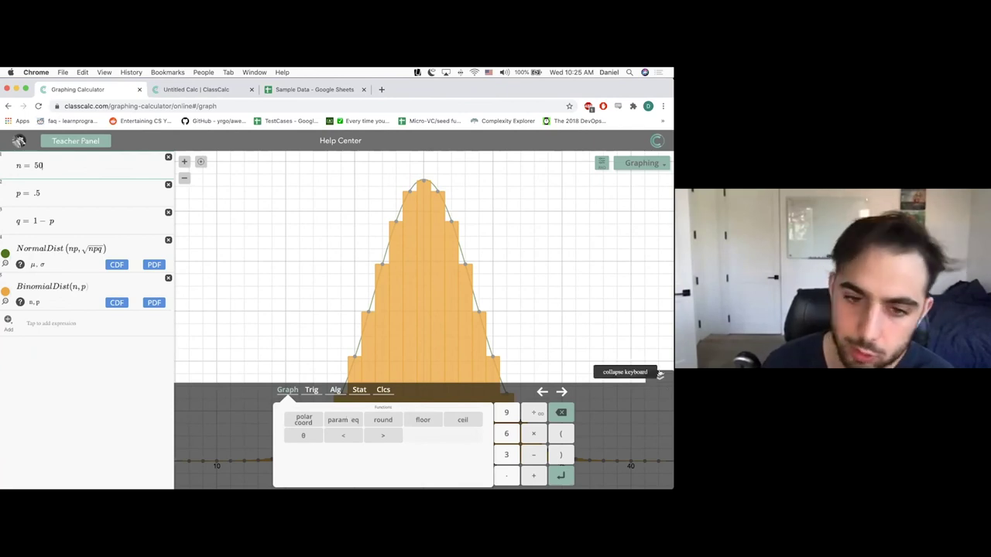
pyautogui.click(660, 374)
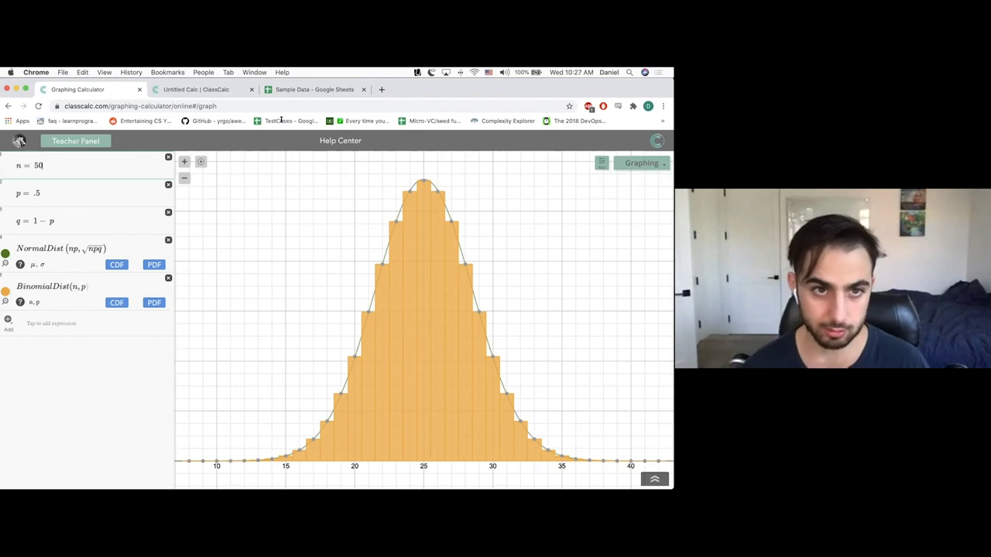
# Step: Copy the Untitled Calc embed code, then return to the binomial graph and show all windows
pyautogui.click(193, 89)
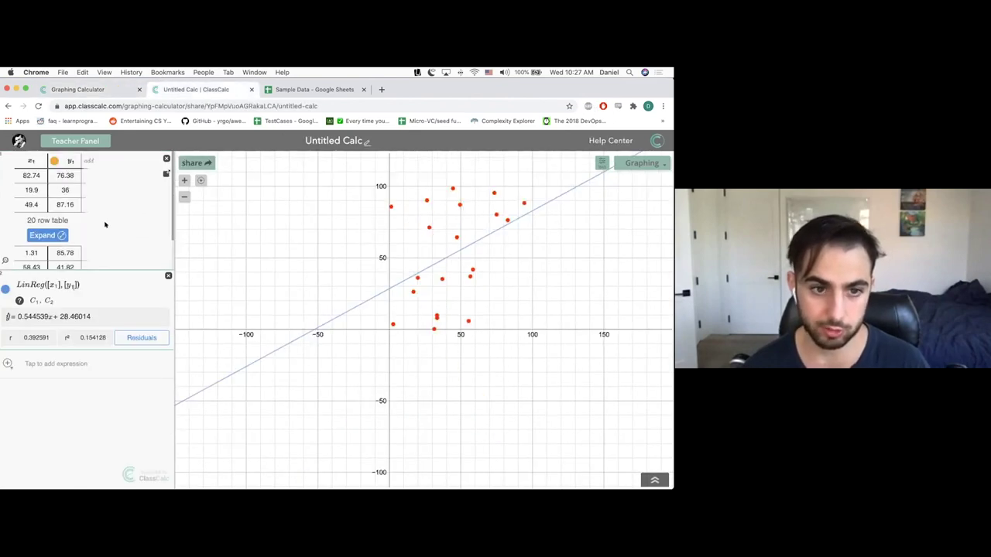
pyautogui.click(60, 88)
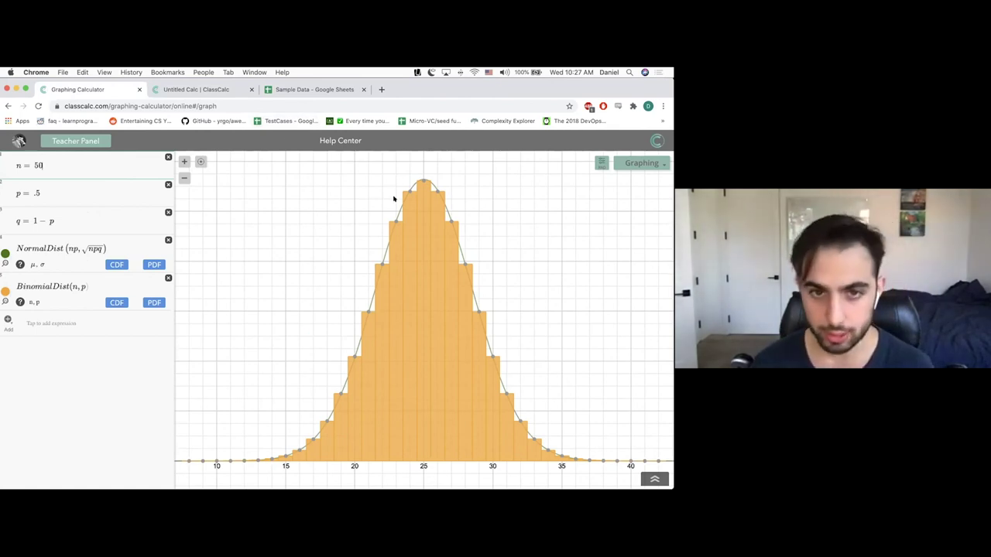
pyautogui.click(197, 88)
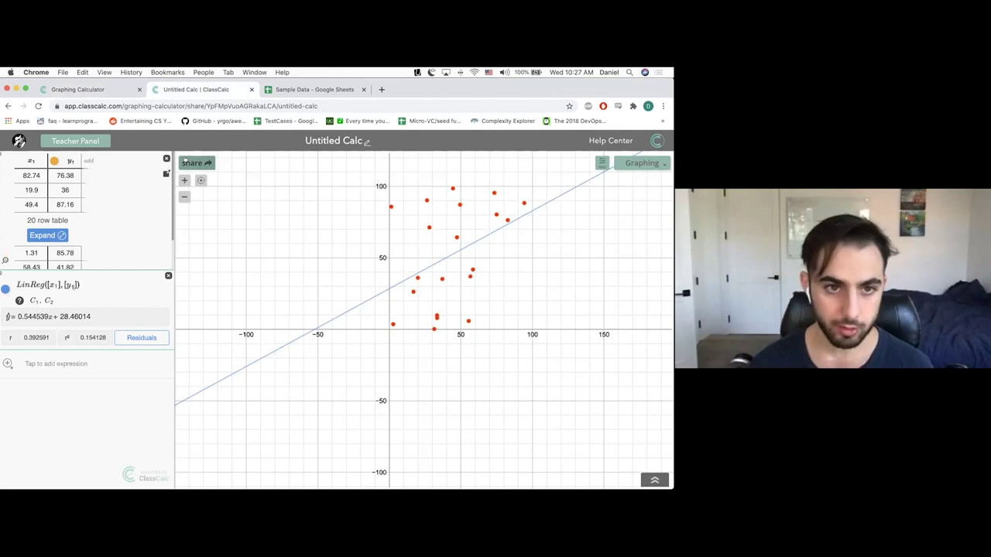
pyautogui.click(196, 162)
pyautogui.click(419, 341)
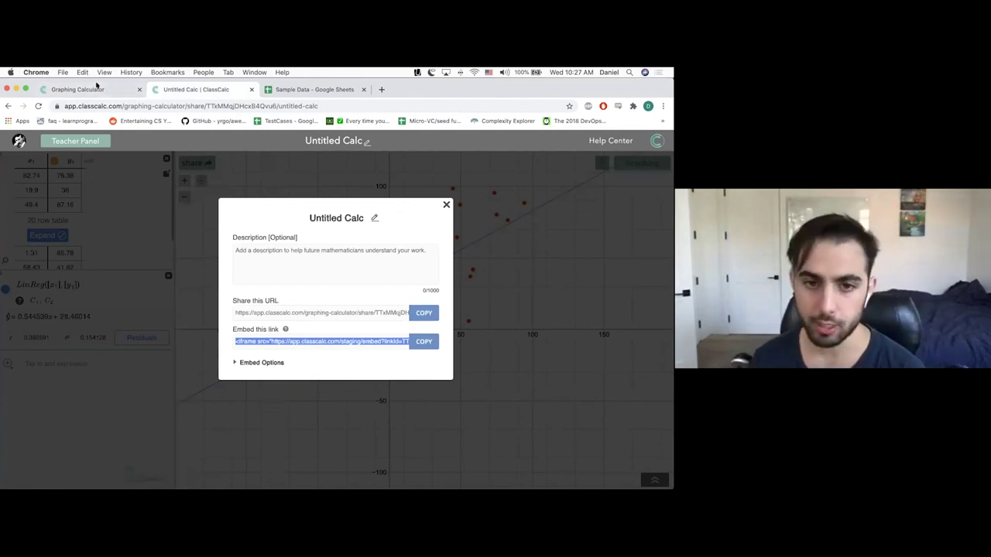
pyautogui.click(97, 88)
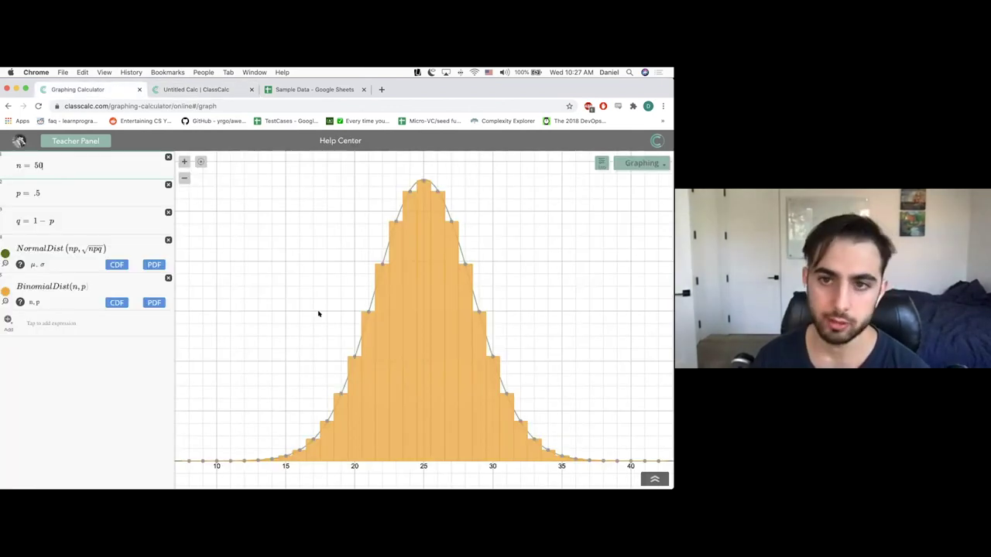
pyautogui.hotkey('ctrl', 'Up')
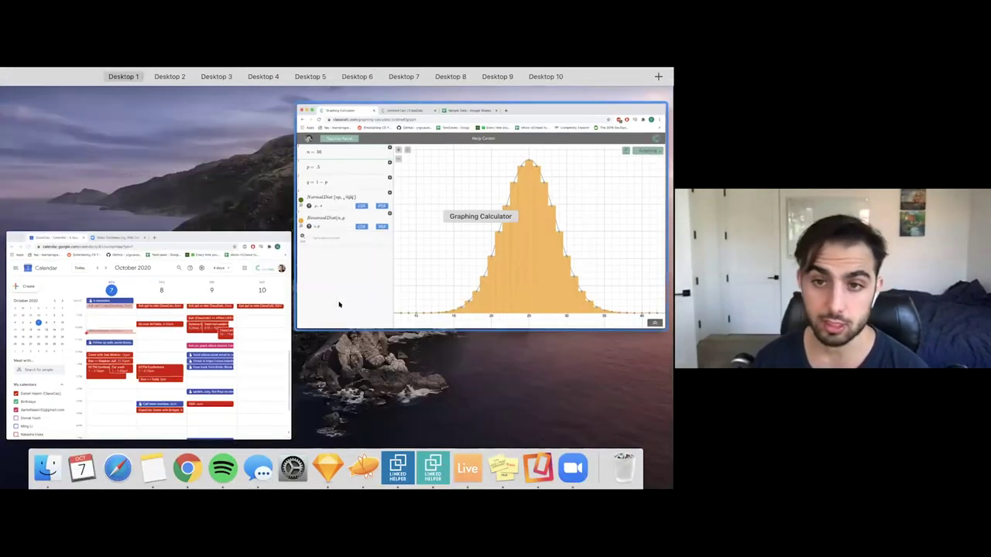
# Step: Pick the browser window in the overview to restore the full n = 50 binomial graph page
pyautogui.click(338, 304)
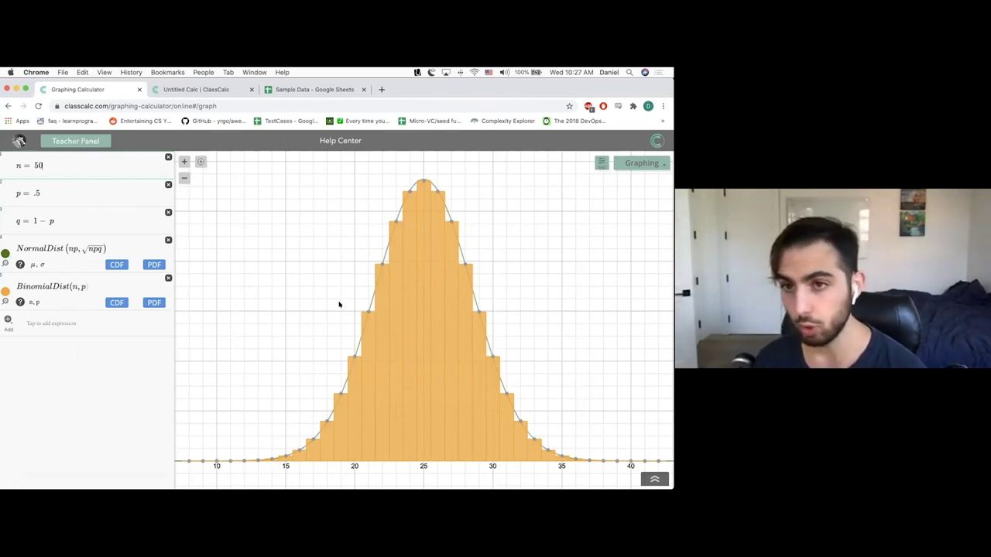